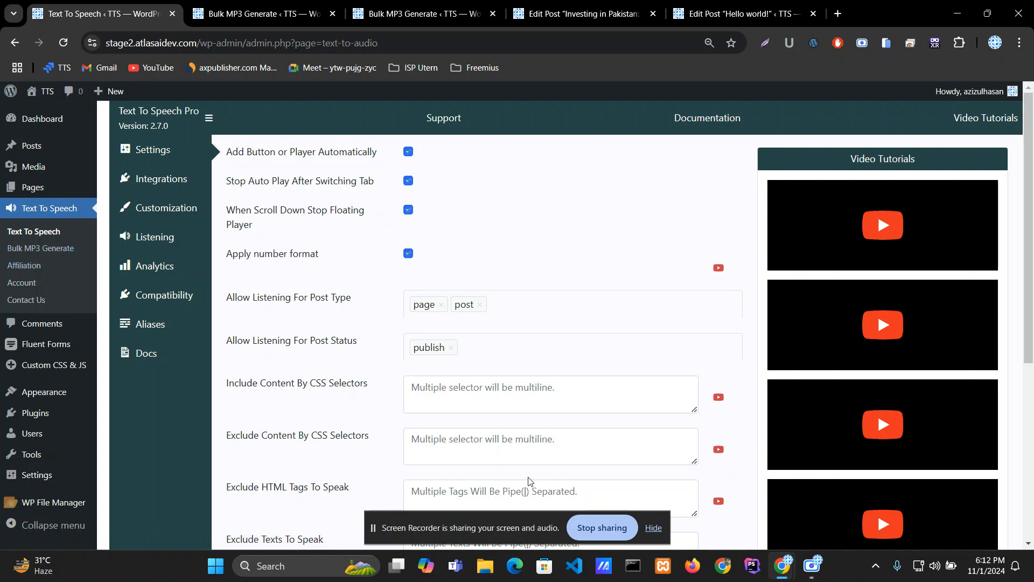
Step: Switch to the Bulk MP3 Generate page and read its instructions on selecting posts and applying the bulk action
{"action": "left_click", "coordinate": [653, 528]}
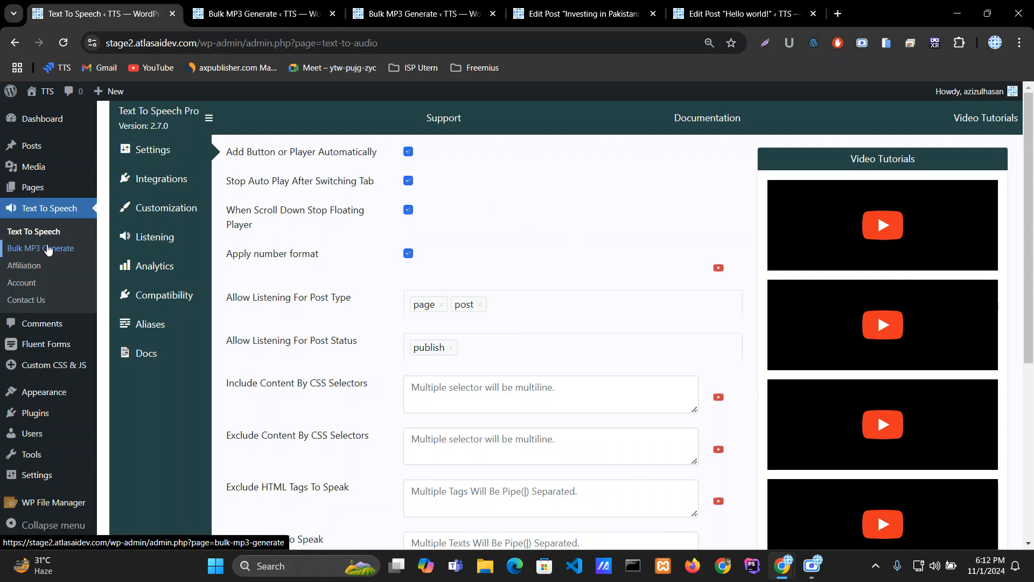
{"action": "key", "text": "ctrl+Tab"}
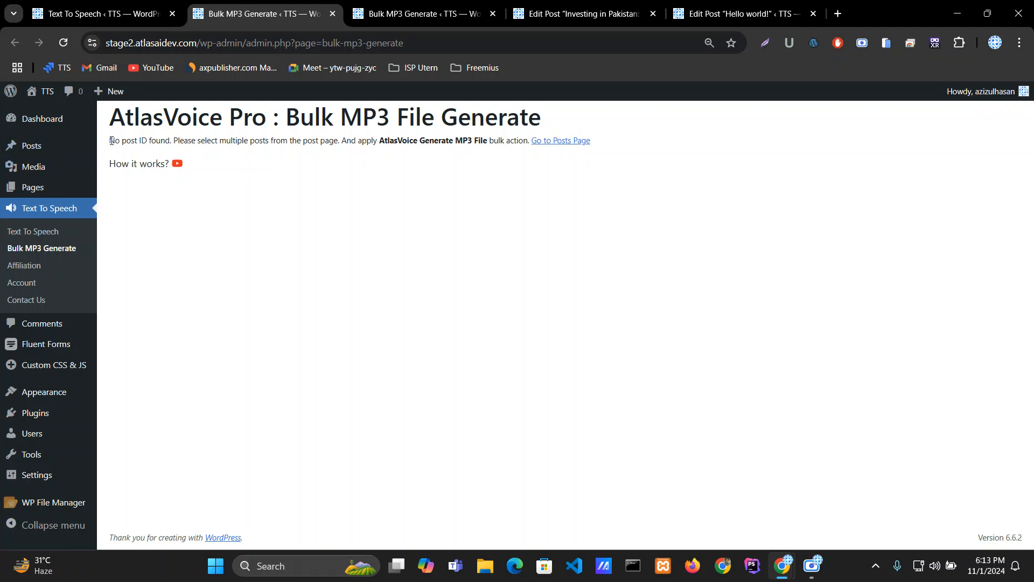
{"action": "left_click_drag", "start_coordinate": [112, 142], "coordinate": [149, 142]}
{"action": "triple_click", "coordinate": [267, 139]}
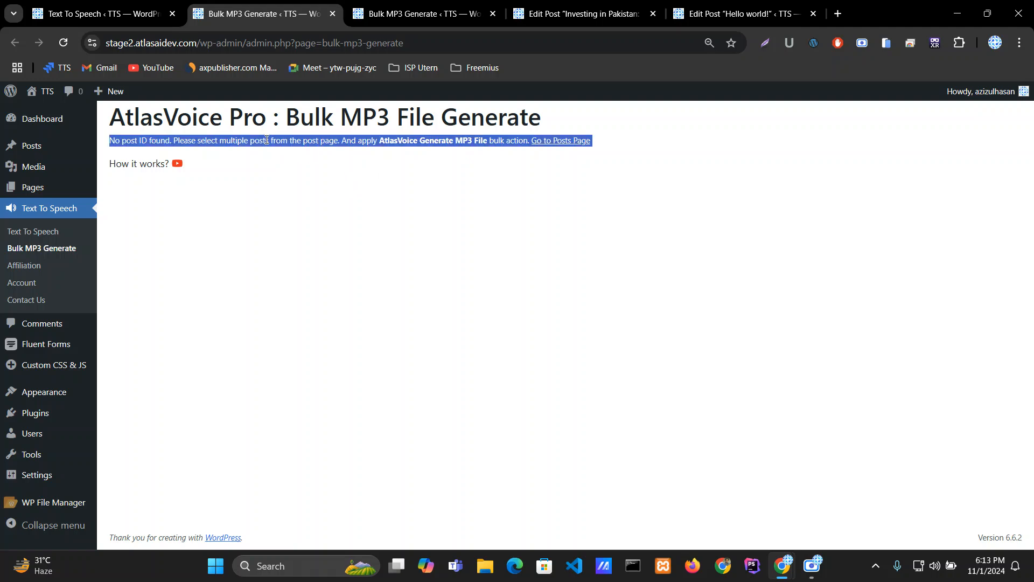
{"action": "double_click", "coordinate": [266, 139]}
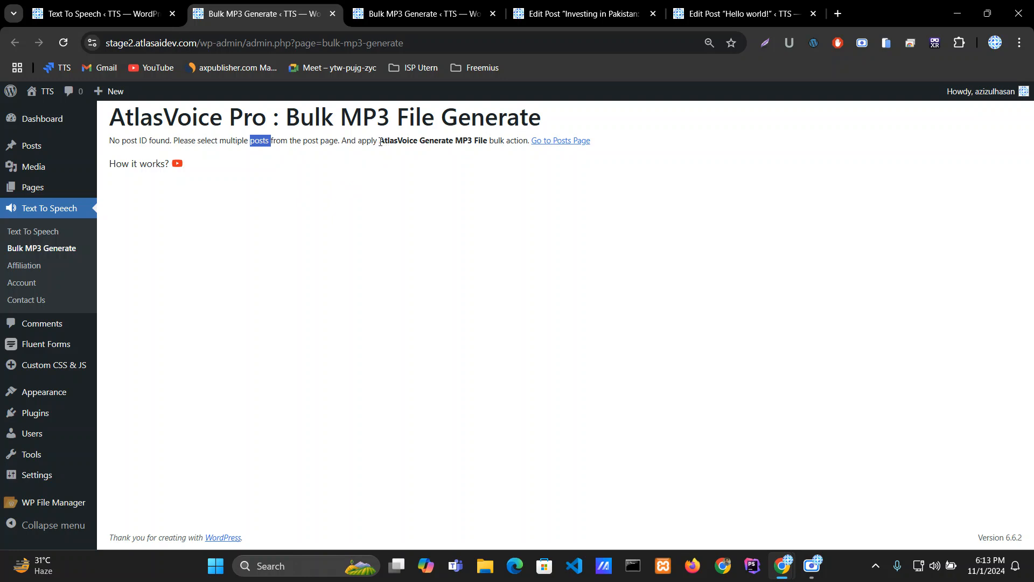
{"action": "left_click_drag", "start_coordinate": [379, 142], "coordinate": [484, 144]}
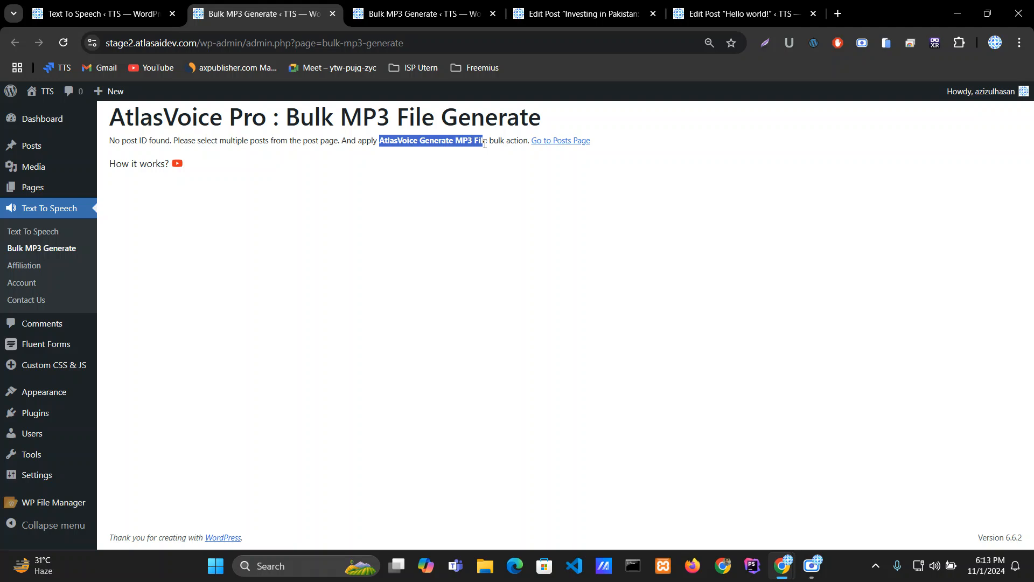
{"action": "left_click_drag", "start_coordinate": [484, 143], "coordinate": [486, 143]}
{"action": "left_click_drag", "start_coordinate": [259, 141], "coordinate": [325, 145]}
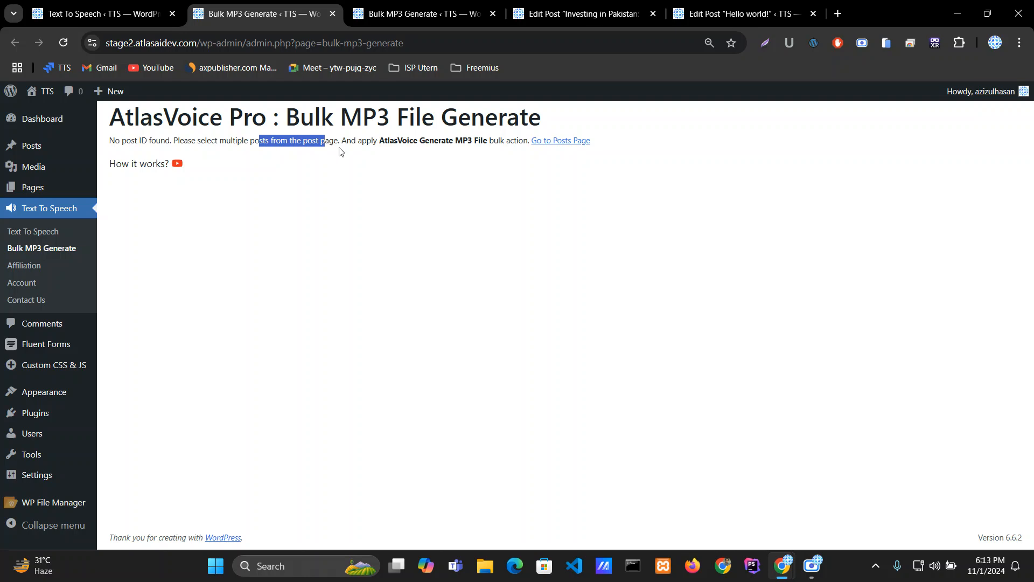
{"action": "left_click", "coordinate": [256, 153]}
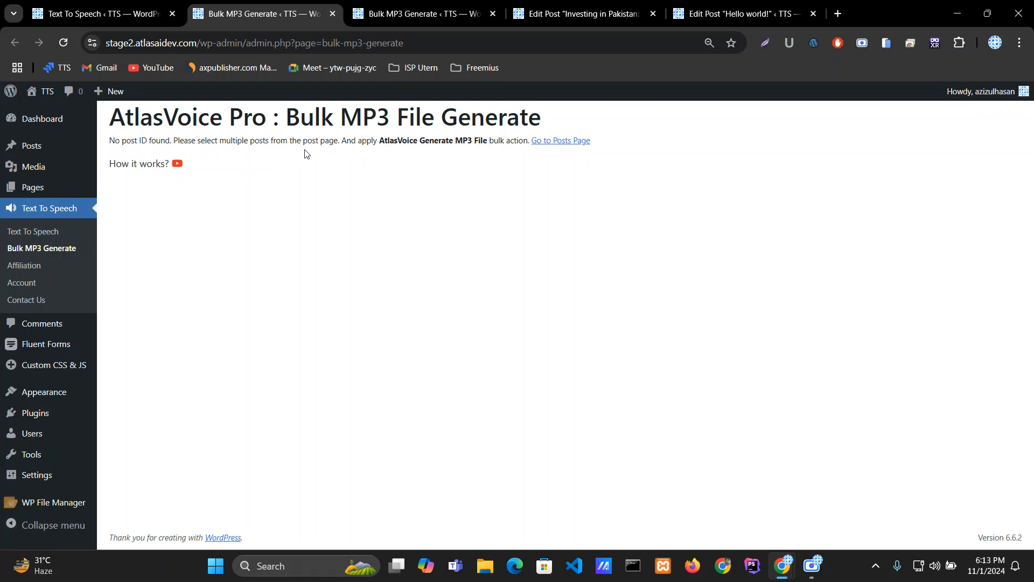
Step: From the Posts page, apply the AtlasVoice Generate MP3 File bulk action to "Investing in Pakistan: $12.7bn Rollovers to Drive Growth" and "Hello world!"
{"action": "left_click", "coordinate": [556, 143]}
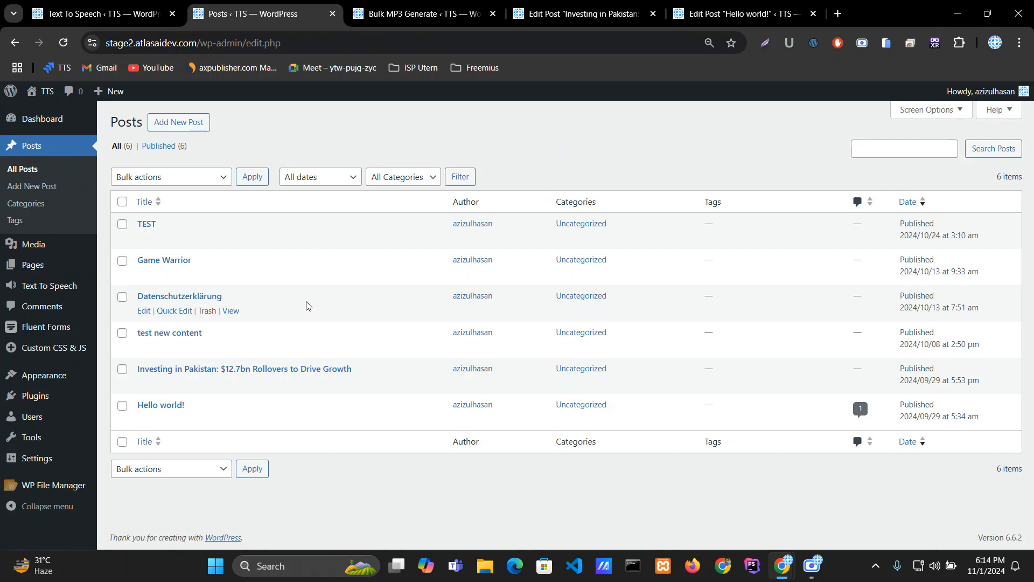
{"action": "left_click", "coordinate": [123, 370]}
{"action": "left_click", "coordinate": [123, 409]}
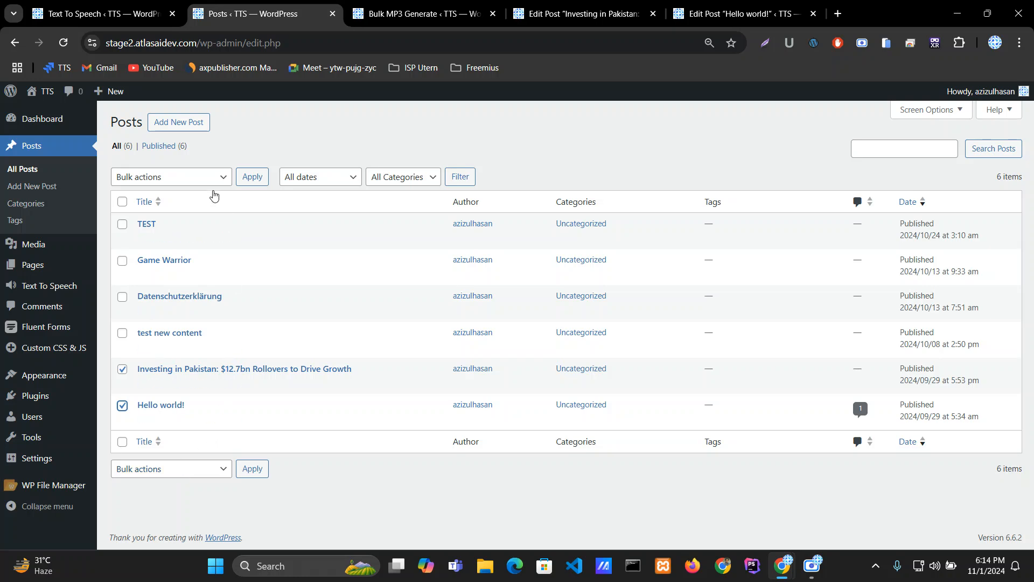
{"action": "left_click", "coordinate": [202, 179]}
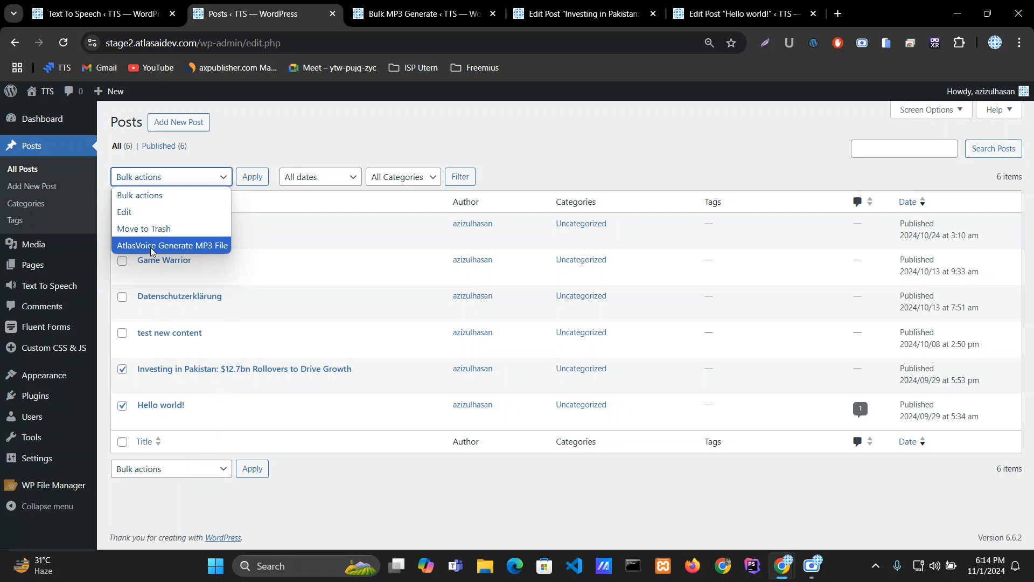
{"action": "left_click", "coordinate": [202, 251]}
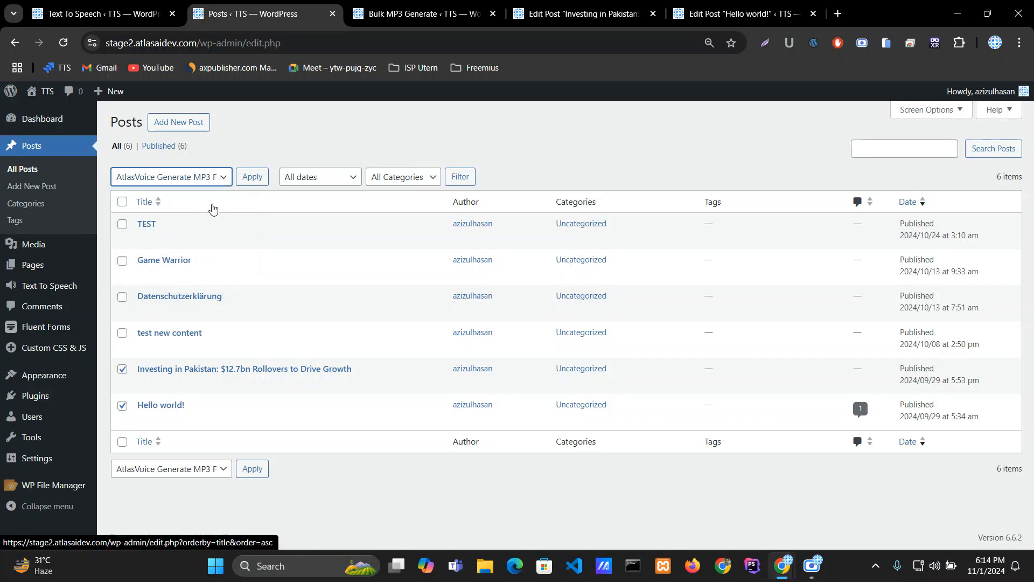
{"action": "left_click", "coordinate": [252, 177]}
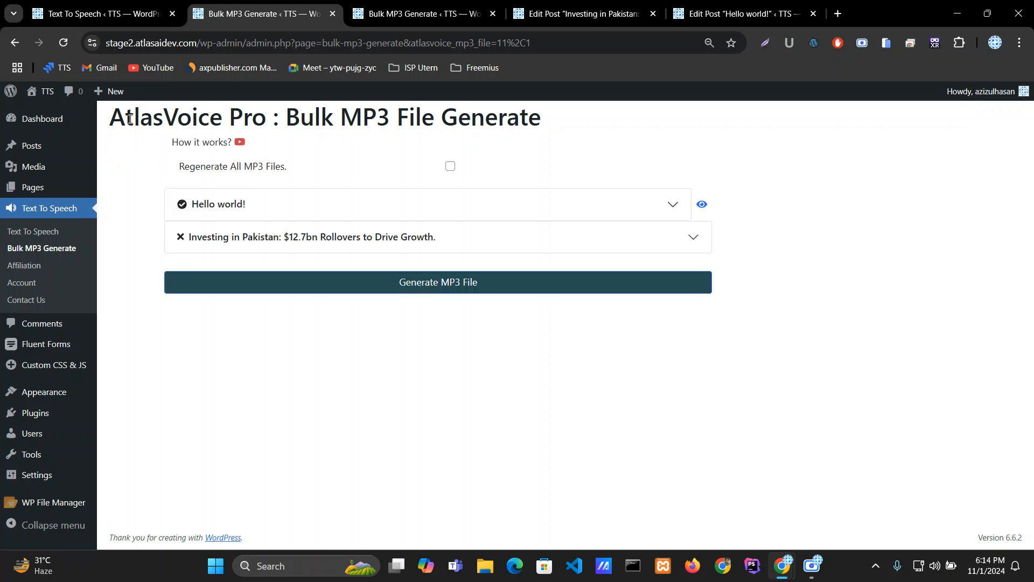
Step: Close the duplicate Bulk MP3 Generate page and examine the page heading, the How it works link and the Regenerate All MP3 Files option
{"action": "left_click_drag", "start_coordinate": [114, 117], "coordinate": [561, 125]}
{"action": "left_click", "coordinate": [561, 123]}
{"action": "left_click", "coordinate": [493, 13]}
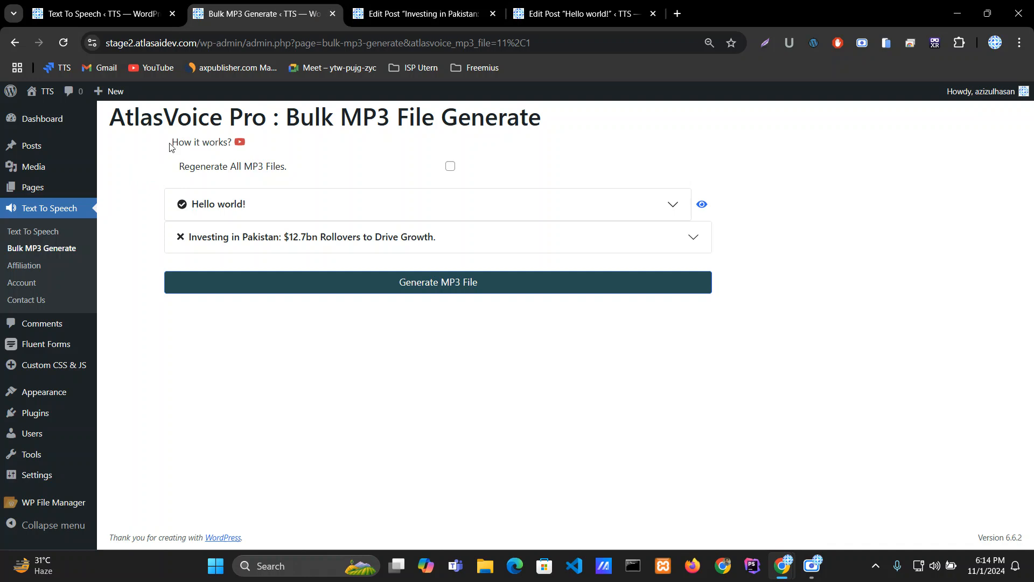
{"action": "left_click_drag", "start_coordinate": [172, 143], "coordinate": [228, 145]}
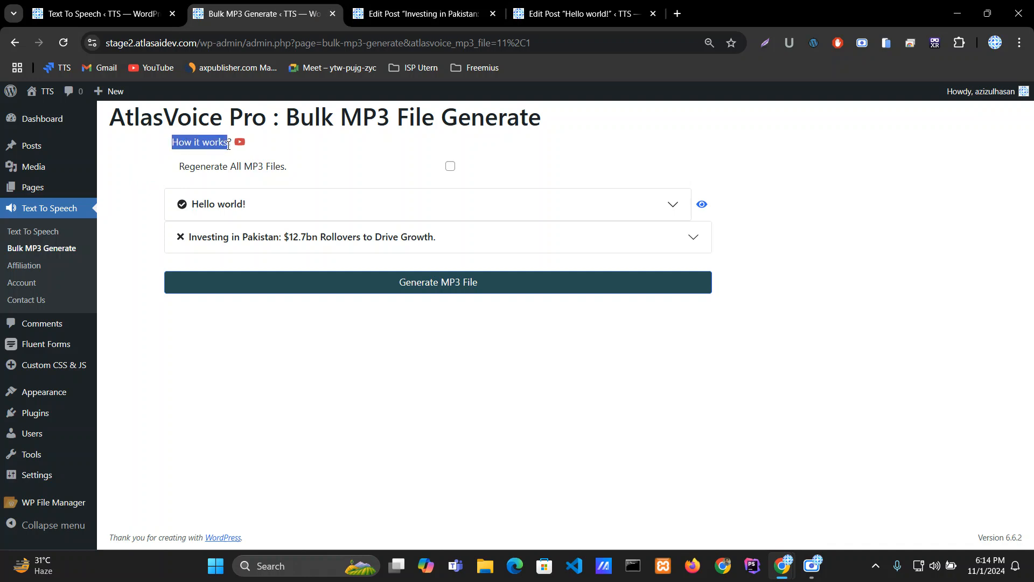
{"action": "left_click", "coordinate": [188, 144]}
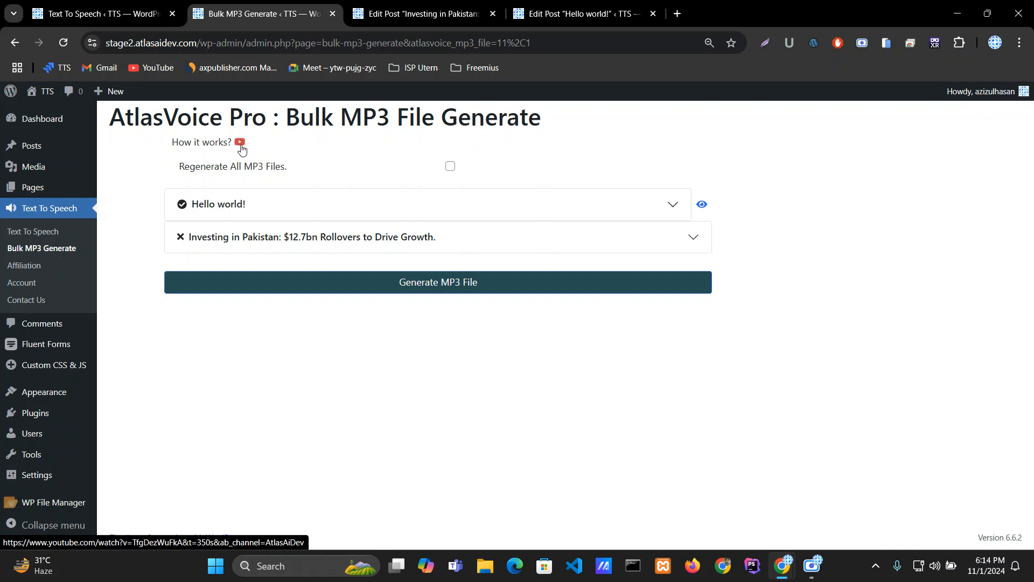
{"action": "left_click_drag", "start_coordinate": [179, 168], "coordinate": [295, 173]}
{"action": "left_click", "coordinate": [295, 174]}
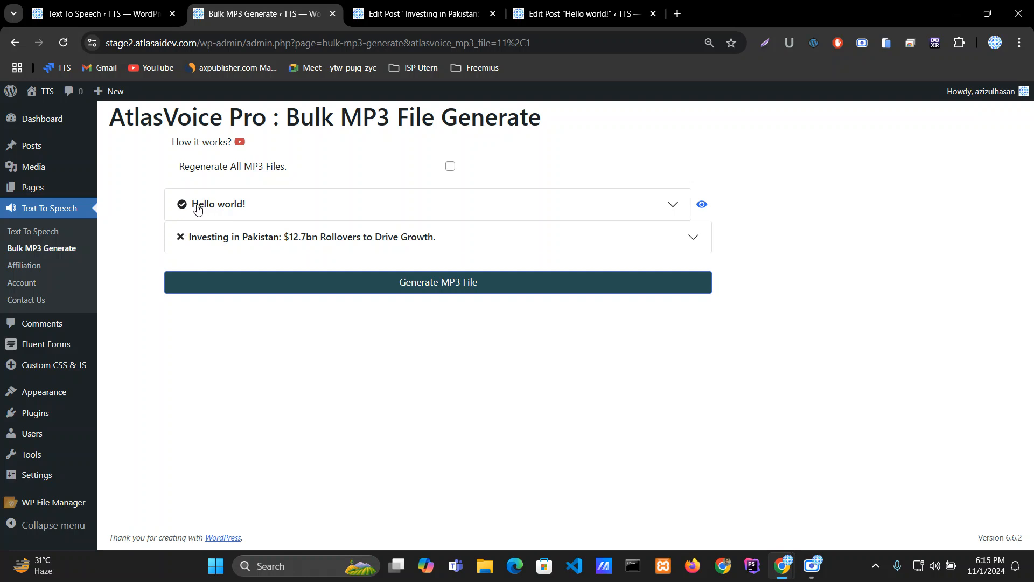
Step: View the published "Hello world!" post with its audio player, and review that post's text on the bulk MP3 page
{"action": "left_click", "coordinate": [702, 206]}
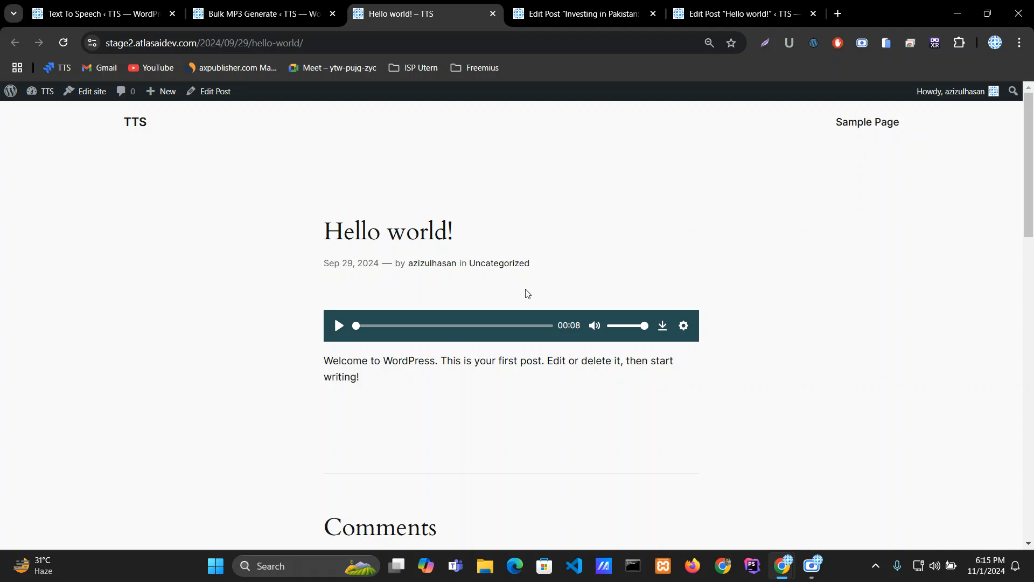
{"action": "left_click", "coordinate": [285, 14]}
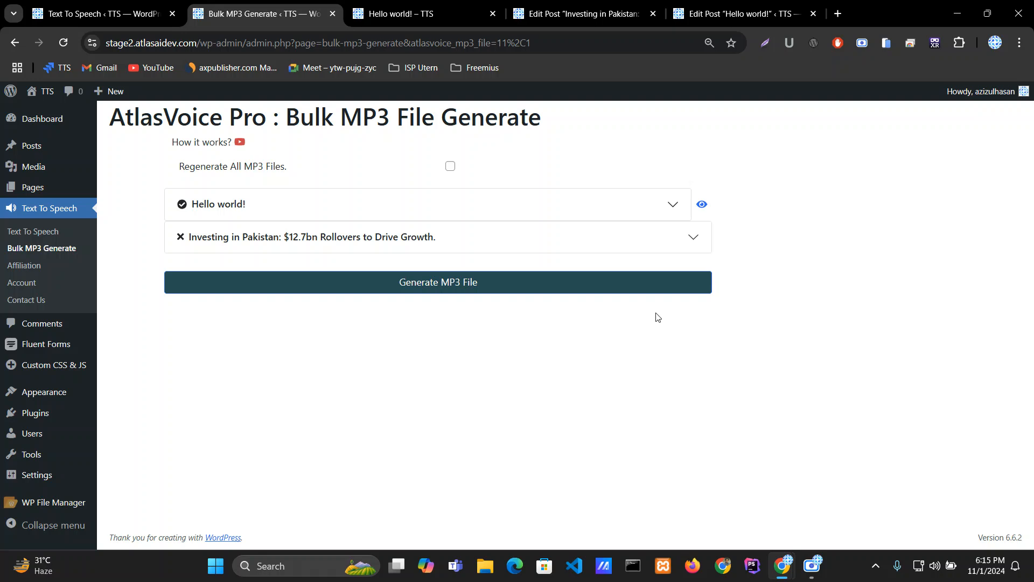
{"action": "left_click", "coordinate": [669, 208]}
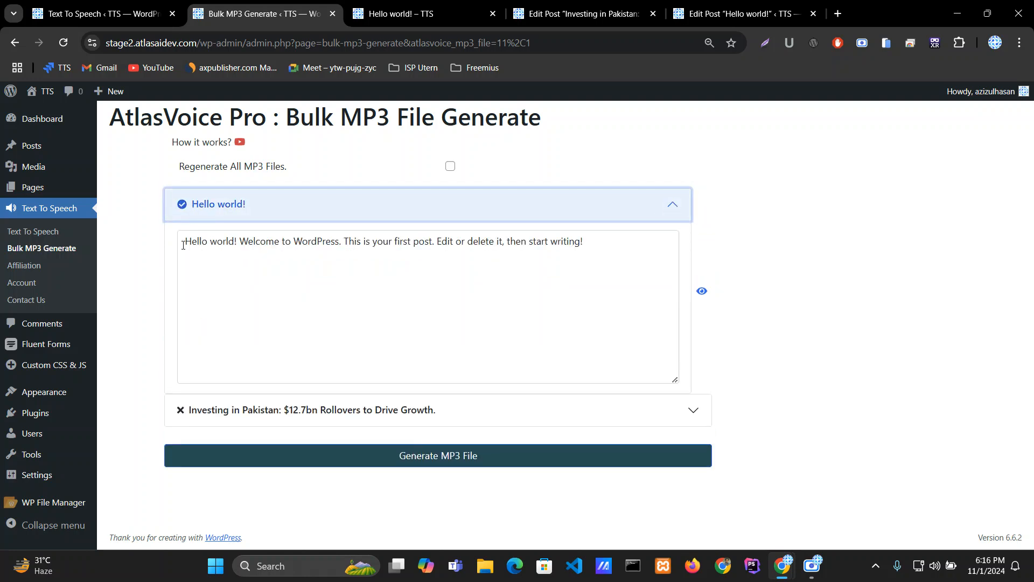
{"action": "left_click_drag", "start_coordinate": [186, 242], "coordinate": [614, 260]}
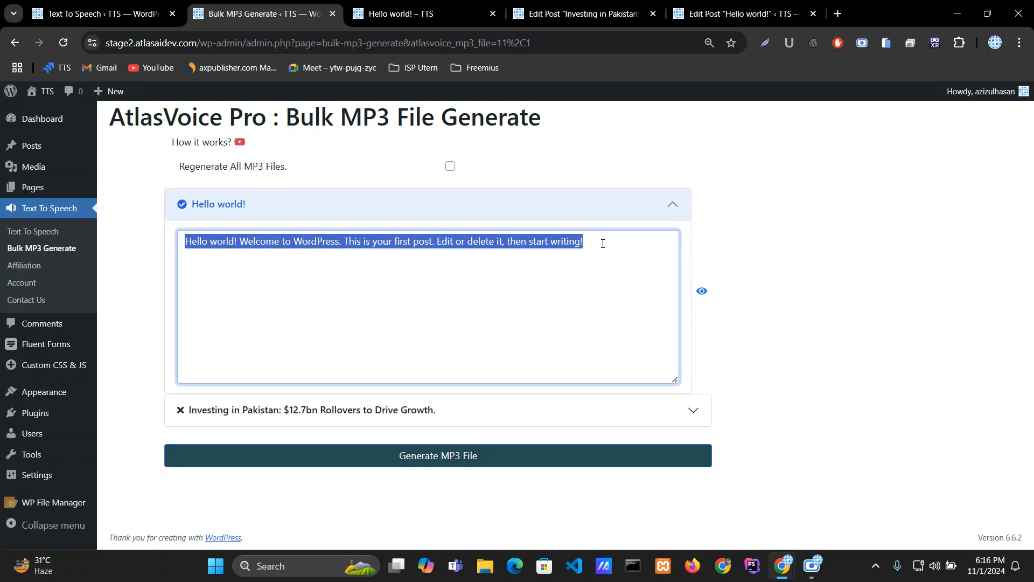
{"action": "left_click", "coordinate": [603, 243]}
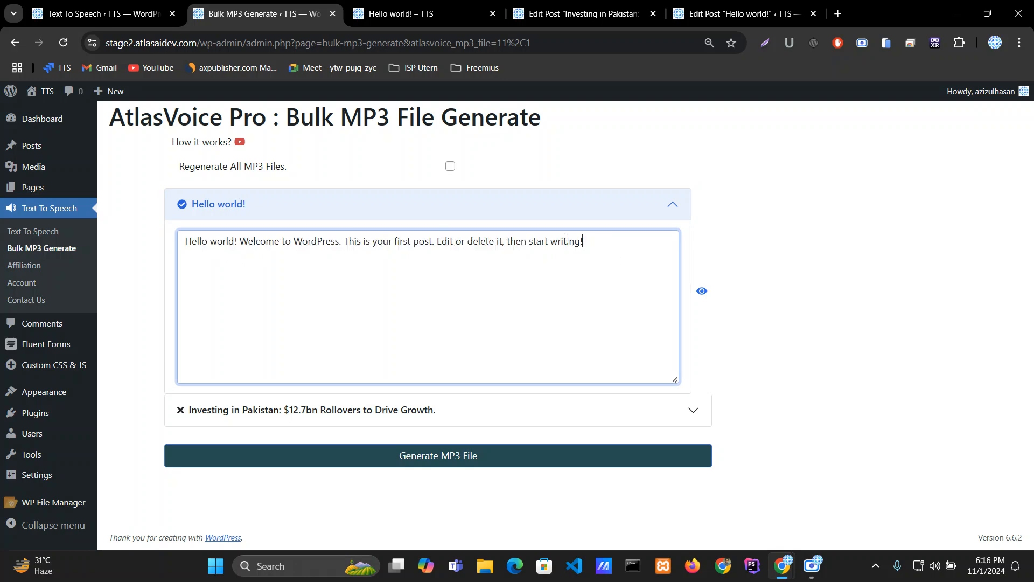
{"action": "left_click_drag", "start_coordinate": [584, 241], "coordinate": [608, 239]}
{"action": "left_click", "coordinate": [184, 238]}
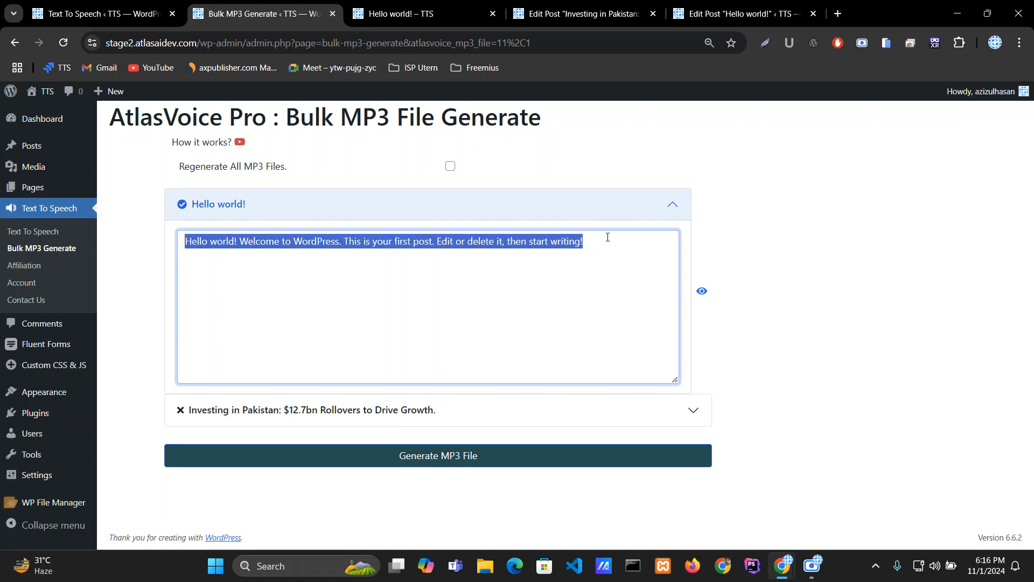
{"action": "left_click", "coordinate": [605, 243]}
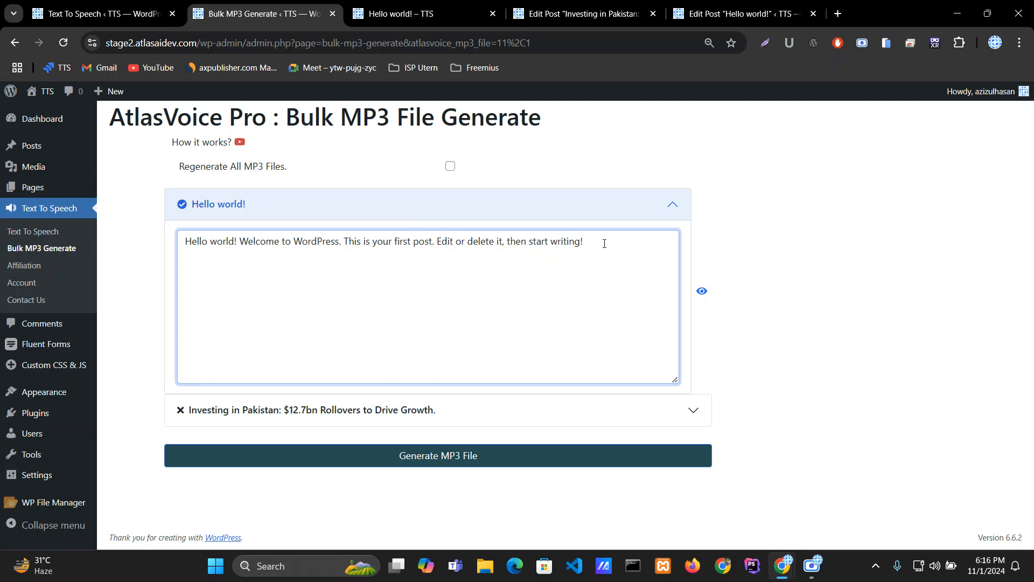
{"action": "left_click", "coordinate": [669, 207]}
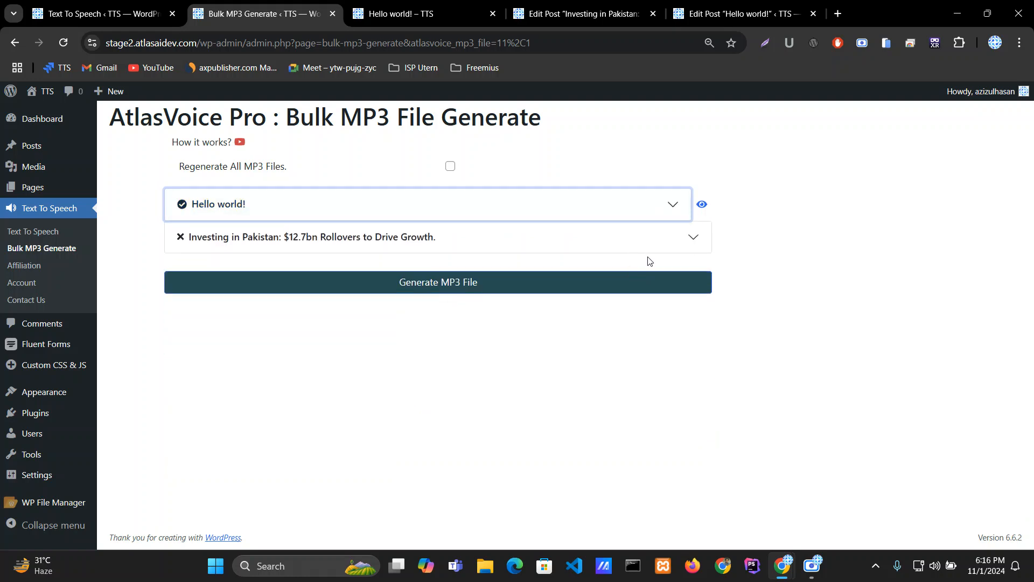
Step: Remove the opening sentence "Investing in Pakistan: $12.7bn Rollovers to Drive Growth." from that post's MP3 text
{"action": "left_click", "coordinate": [682, 240]}
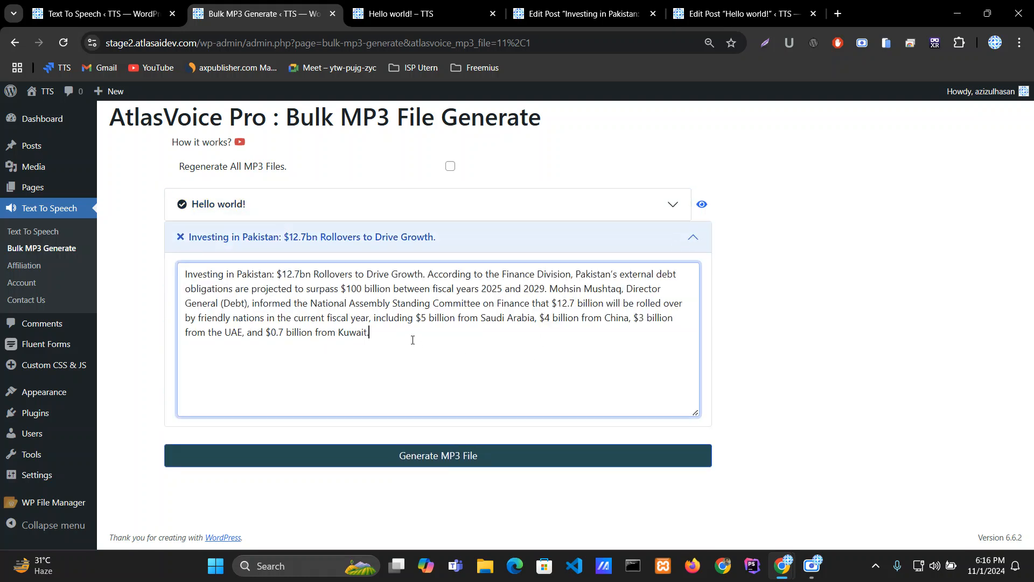
{"action": "left_click_drag", "start_coordinate": [413, 342], "coordinate": [171, 271]}
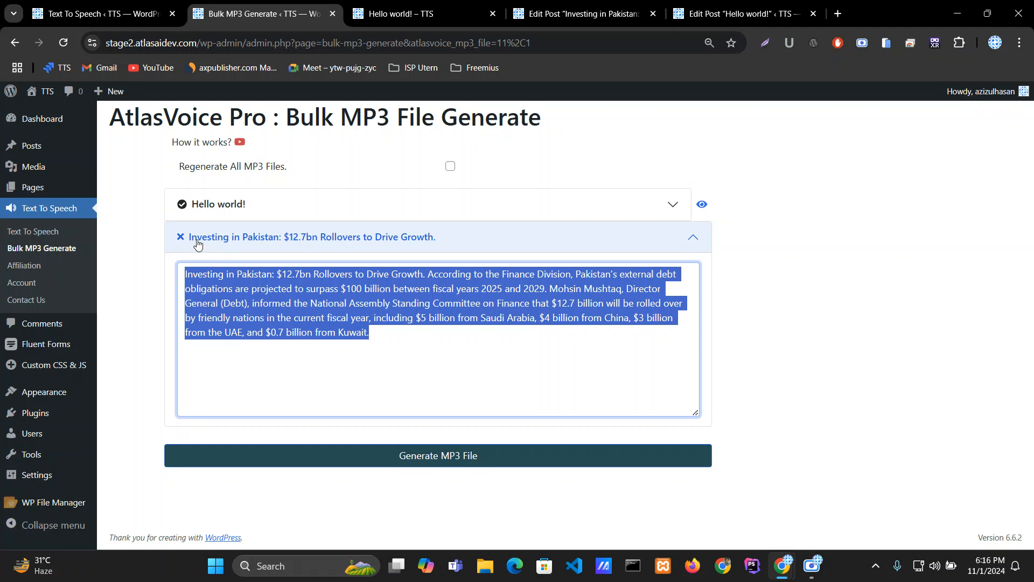
{"action": "left_click", "coordinate": [393, 332]}
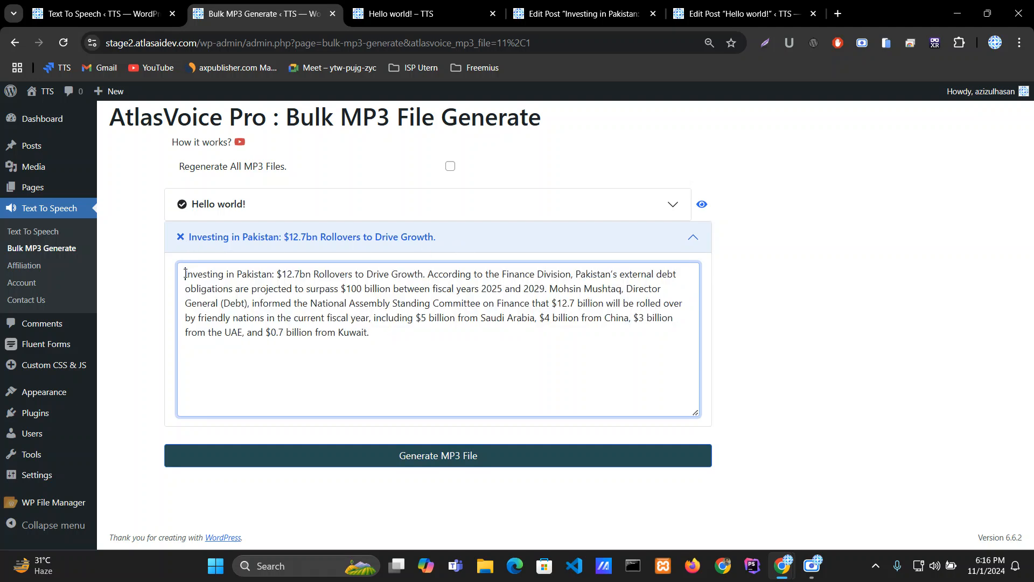
{"action": "left_click_drag", "start_coordinate": [186, 274], "coordinate": [409, 337]}
{"action": "left_click", "coordinate": [408, 339]}
{"action": "left_click_drag", "start_coordinate": [425, 274], "coordinate": [178, 271]}
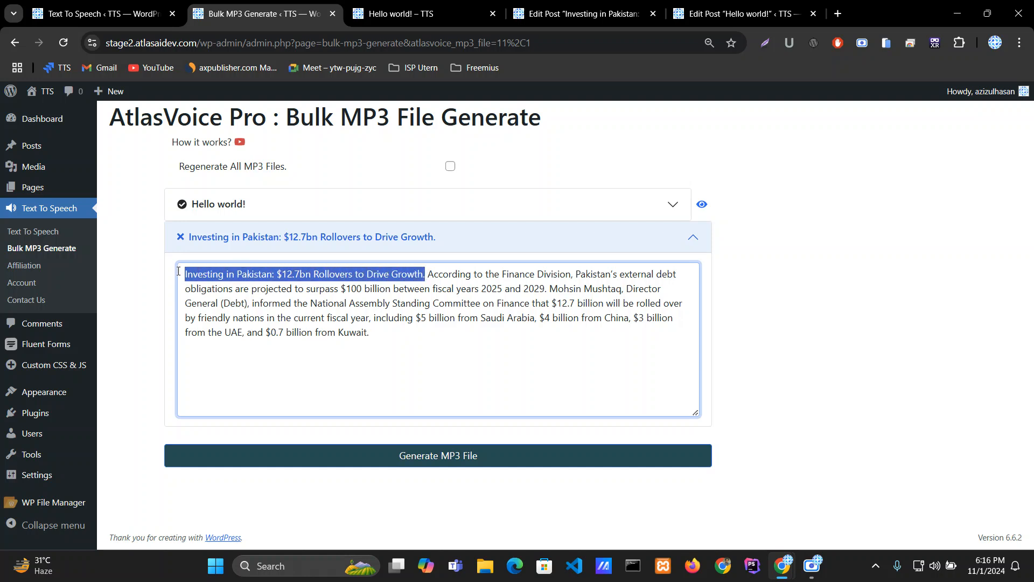
{"action": "left_click", "coordinate": [386, 340]}
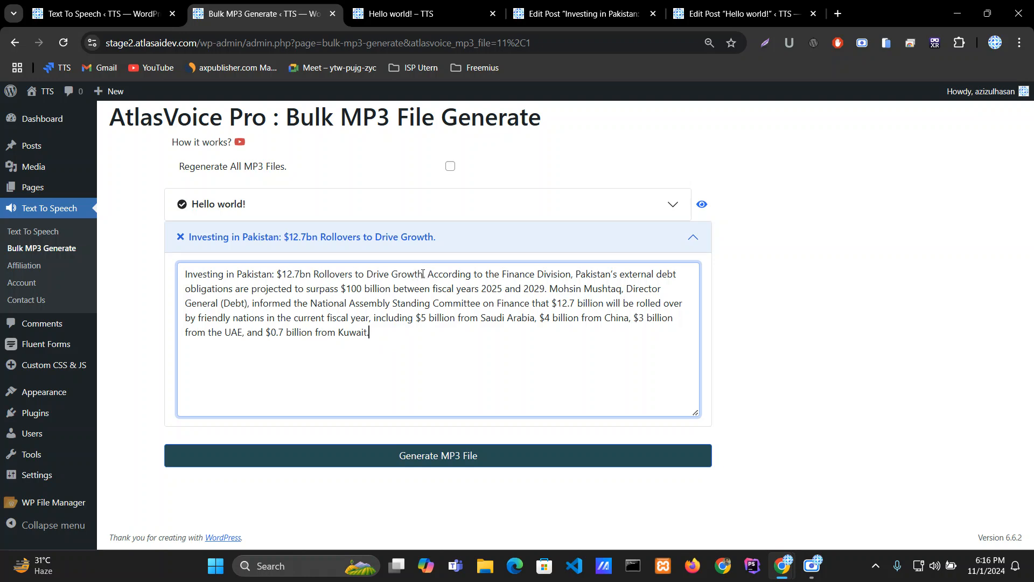
{"action": "left_click_drag", "start_coordinate": [426, 274], "coordinate": [182, 276]}
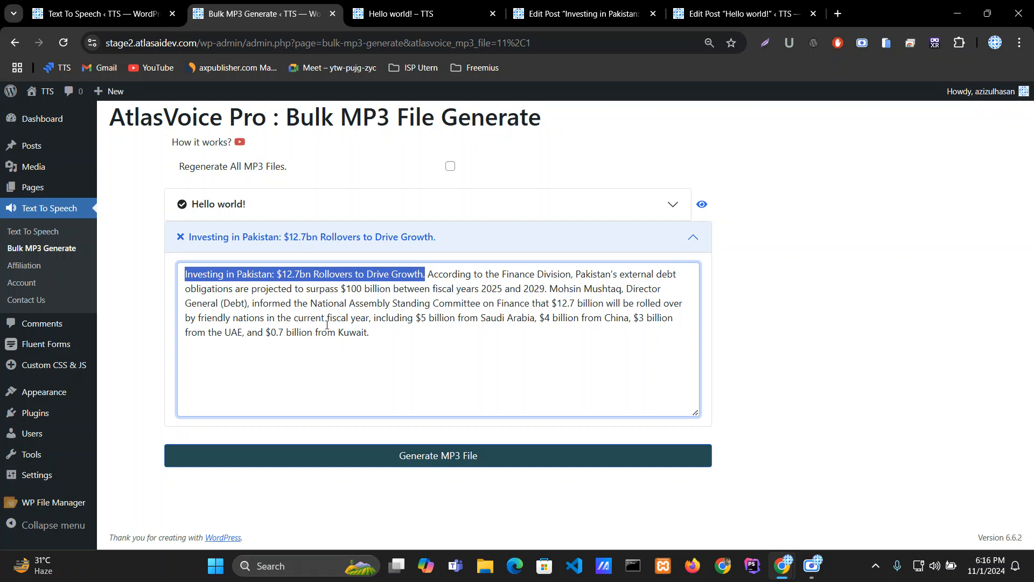
{"action": "key", "text": "BackSpace"}
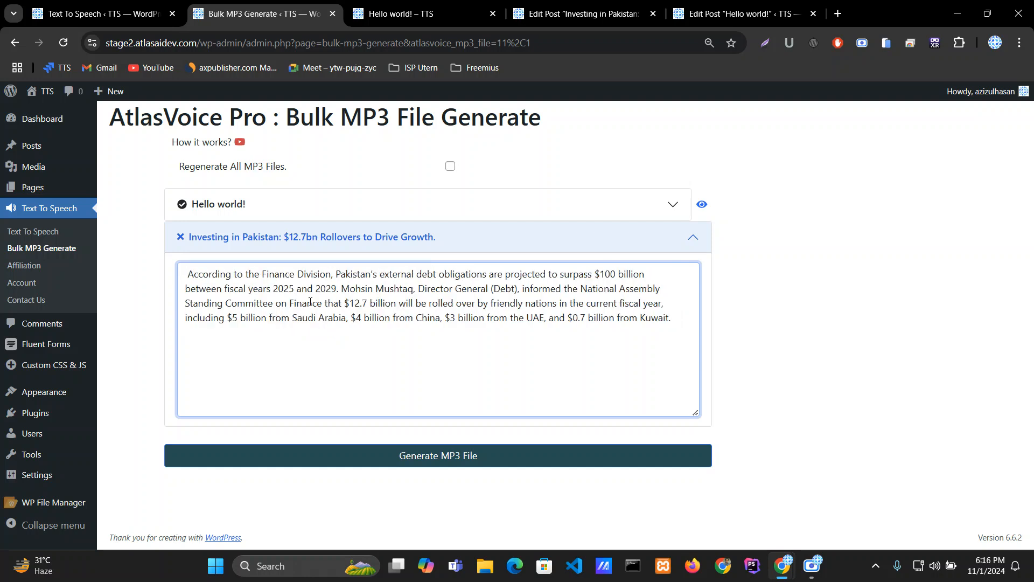
{"action": "key", "text": "Delete"}
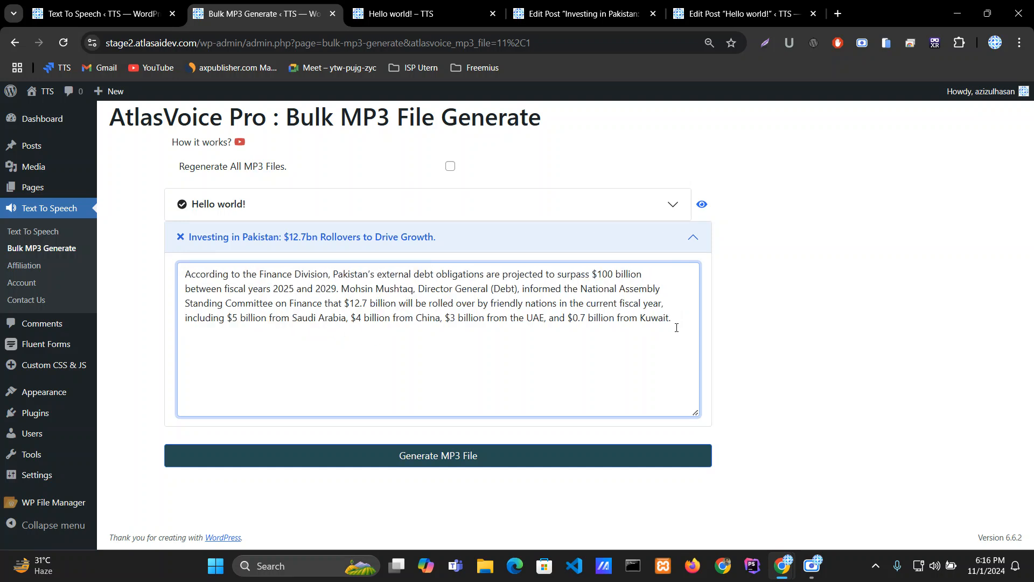
{"action": "left_click_drag", "start_coordinate": [674, 318], "coordinate": [163, 262]}
{"action": "left_click", "coordinate": [147, 279]}
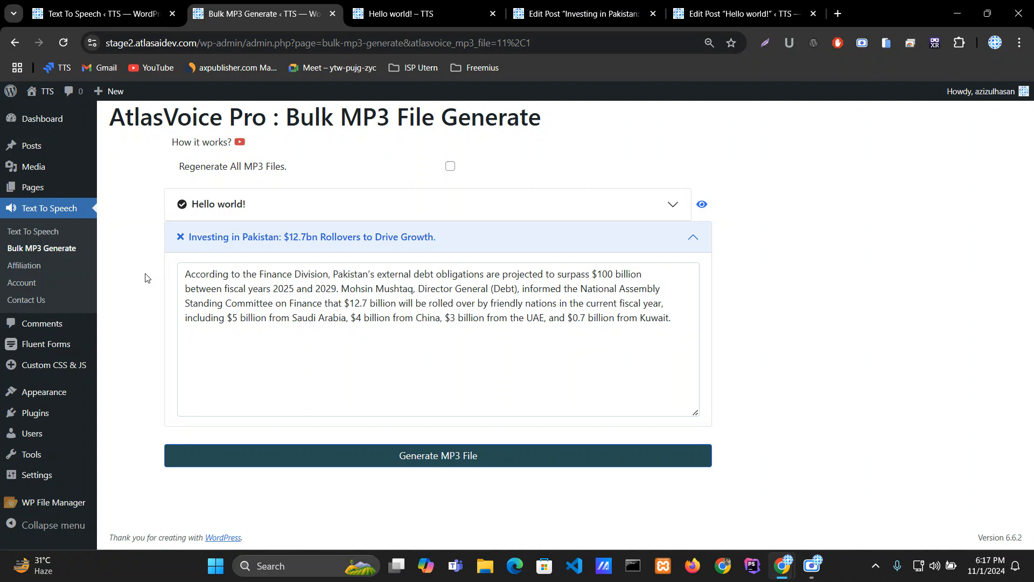
{"action": "left_click", "coordinate": [671, 237]}
Step: Compare the MP3 text of "Hello world!" on the bulk page with the body text of the published post
{"action": "left_click", "coordinate": [669, 204]}
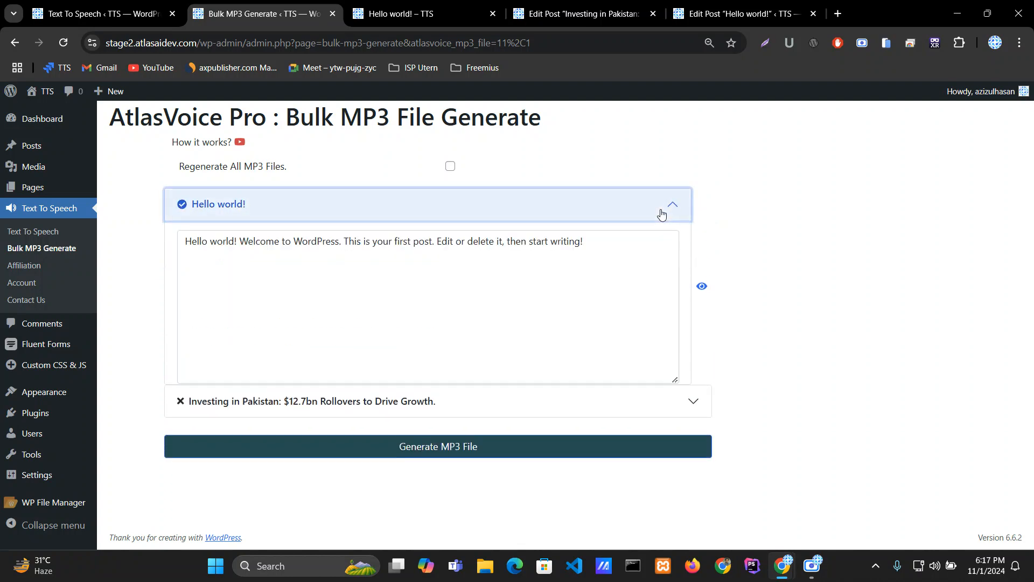
{"action": "left_click", "coordinate": [626, 240]}
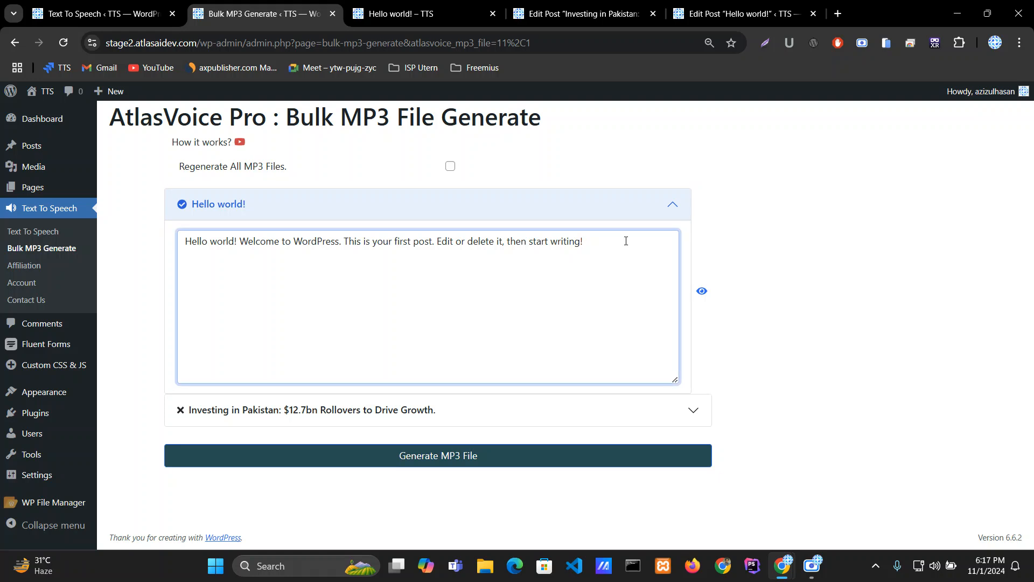
{"action": "left_click", "coordinate": [237, 247]}
{"action": "left_click", "coordinate": [428, 5]}
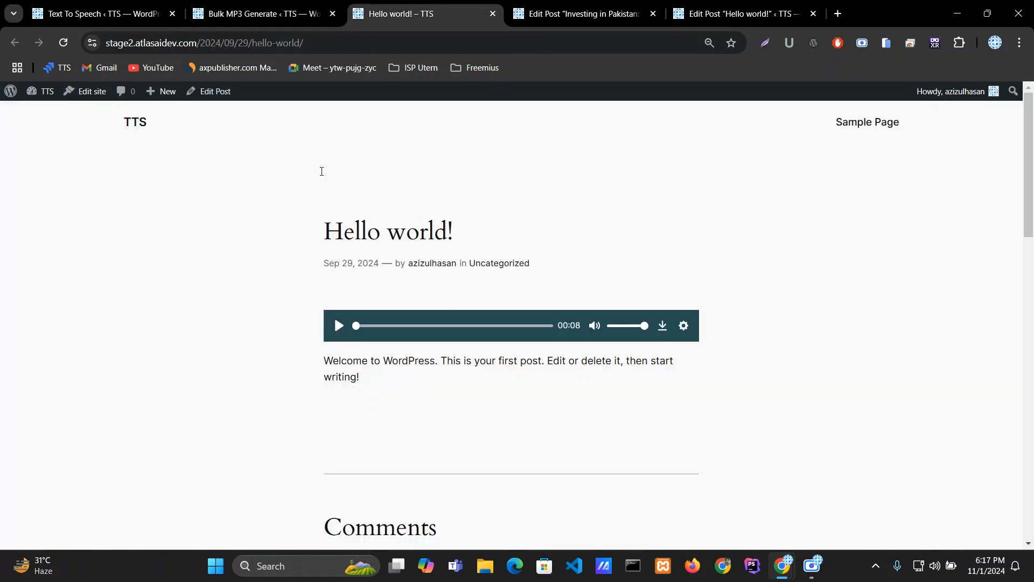
{"action": "left_click", "coordinate": [271, 15]}
{"action": "left_click", "coordinate": [417, 7]}
{"action": "left_click_drag", "start_coordinate": [326, 359], "coordinate": [424, 400]}
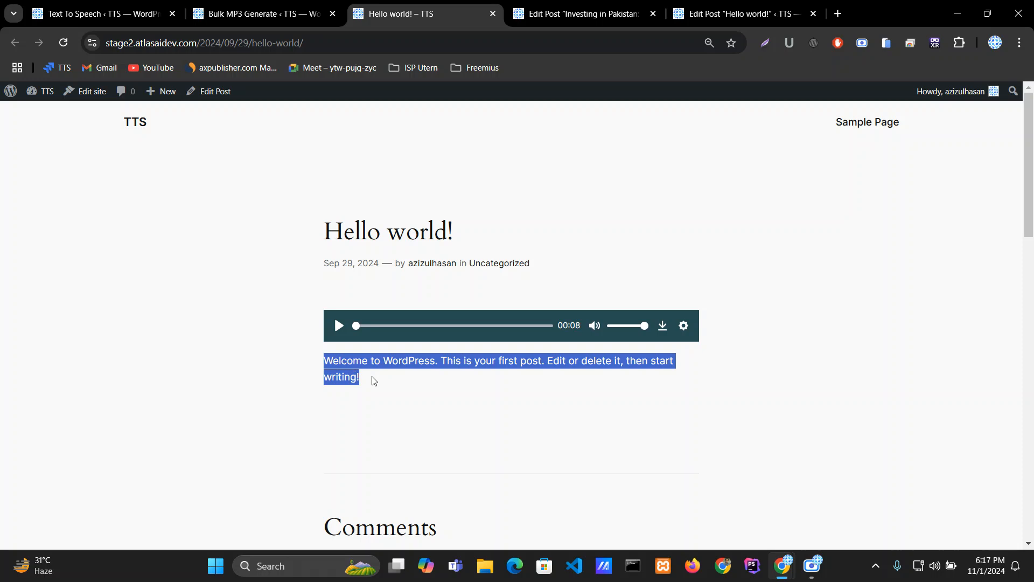
{"action": "left_click_drag", "start_coordinate": [373, 380], "coordinate": [329, 360]}
{"action": "left_click", "coordinate": [258, 362]}
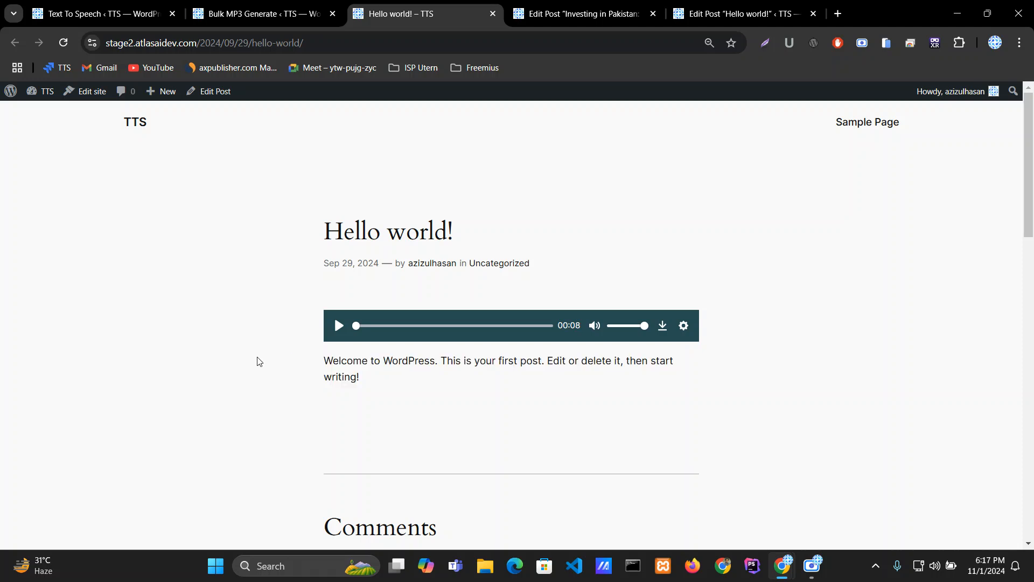
{"action": "left_click", "coordinate": [287, 10]}
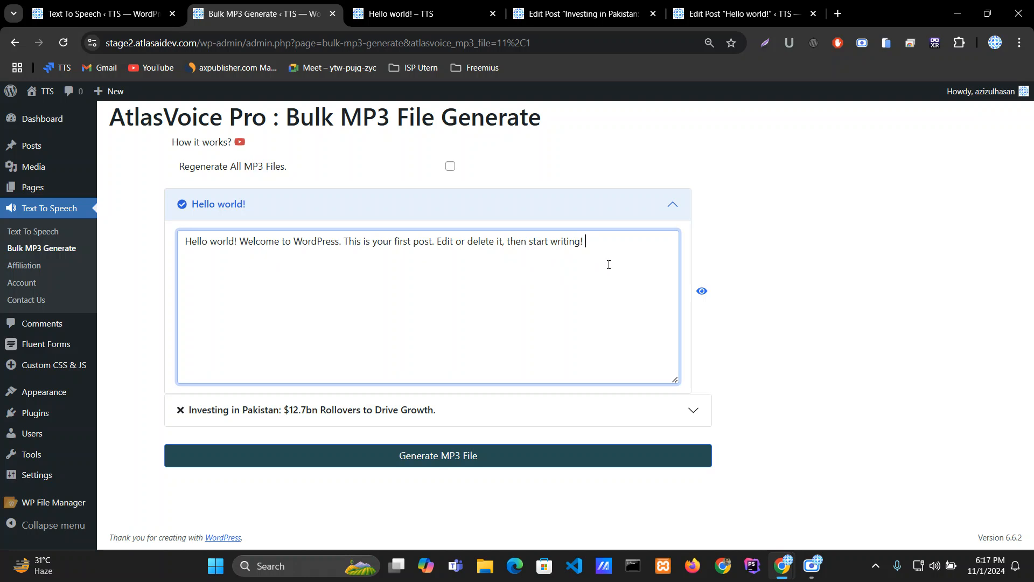
Step: Add the sentence "This post has ended." to the end of the "Hello world!" MP3 text and collapse that post
{"action": "type", "text": "T"}
{"action": "key", "text": "BackSpace"}
{"action": "type", "text": "this"}
{"action": "key", "text": "BackSpace"}
{"action": "key", "text": "BackSpace"}
{"action": "key", "text": "BackSpace"}
{"action": "key", "text": "BackSpace"}
{"action": "type", "text": "This post has ended."}
{"action": "left_click_drag", "start_coordinate": [586, 241], "coordinate": [597, 253]}
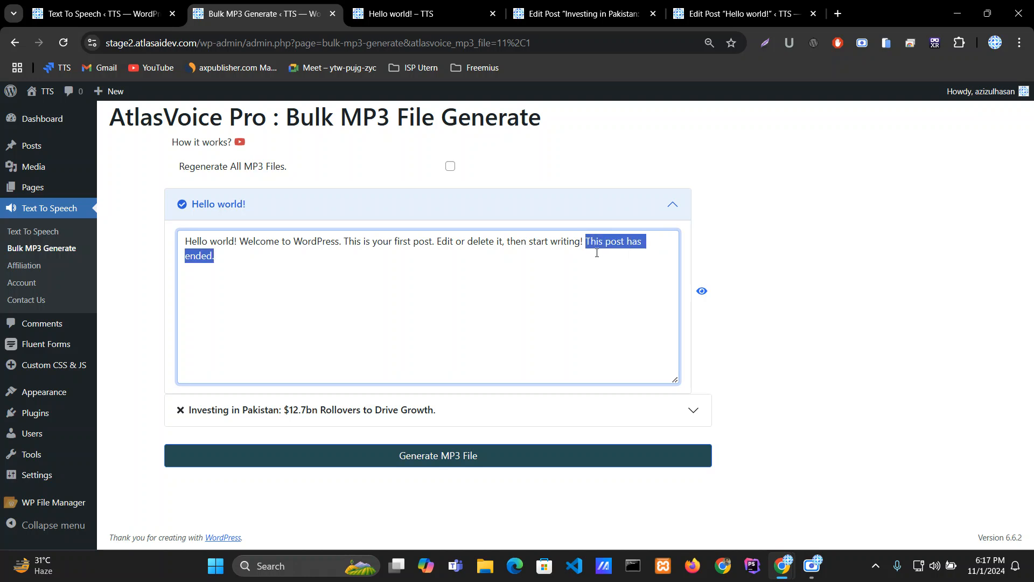
{"action": "left_click", "coordinate": [509, 270]}
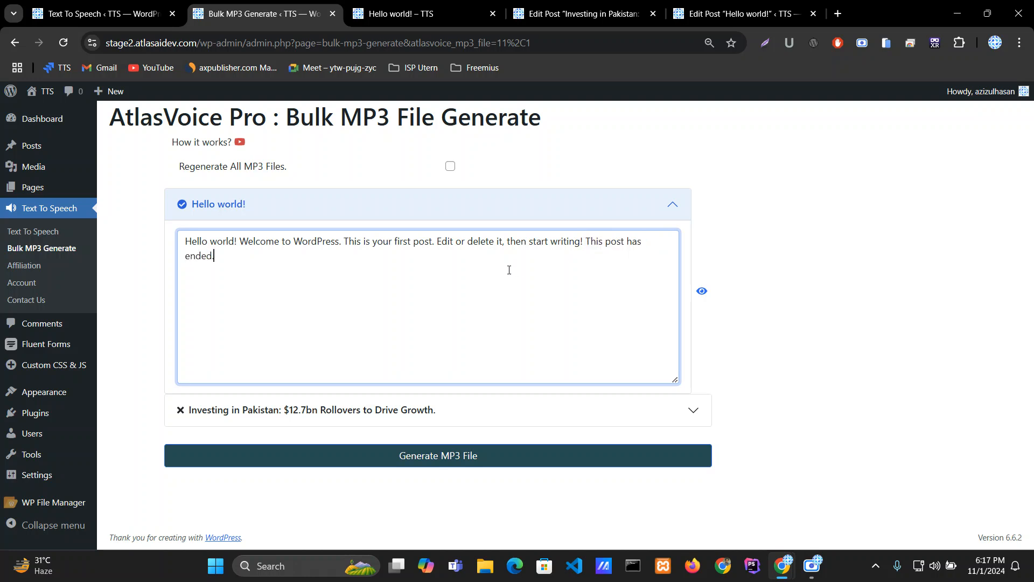
{"action": "left_click", "coordinate": [672, 204]}
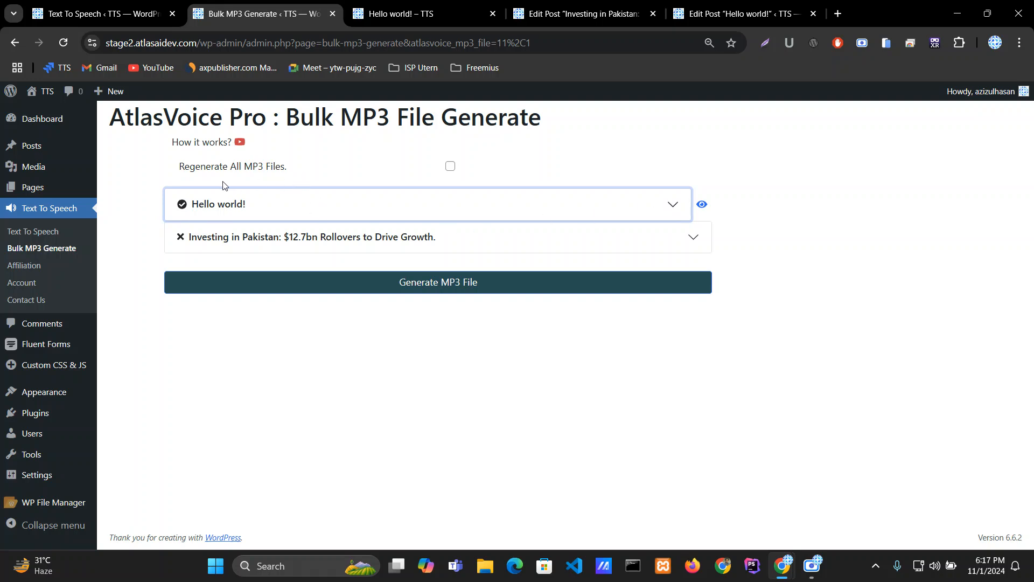
{"action": "left_click_drag", "start_coordinate": [180, 165], "coordinate": [312, 169]}
{"action": "left_click", "coordinate": [311, 169]}
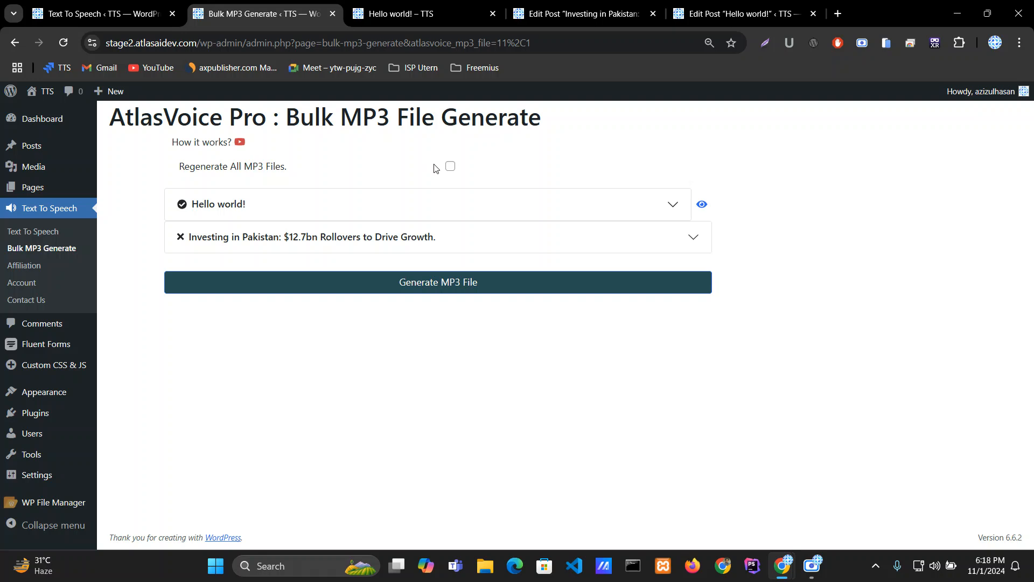
{"action": "left_click", "coordinate": [450, 167]}
{"action": "left_click", "coordinate": [450, 166]}
{"action": "left_click", "coordinate": [451, 167]}
{"action": "left_click", "coordinate": [451, 168]}
Step: Recheck the closing sentence in the "Hello world!" MP3 text and enable Regenerate All MP3 Files
{"action": "left_click", "coordinate": [522, 202]}
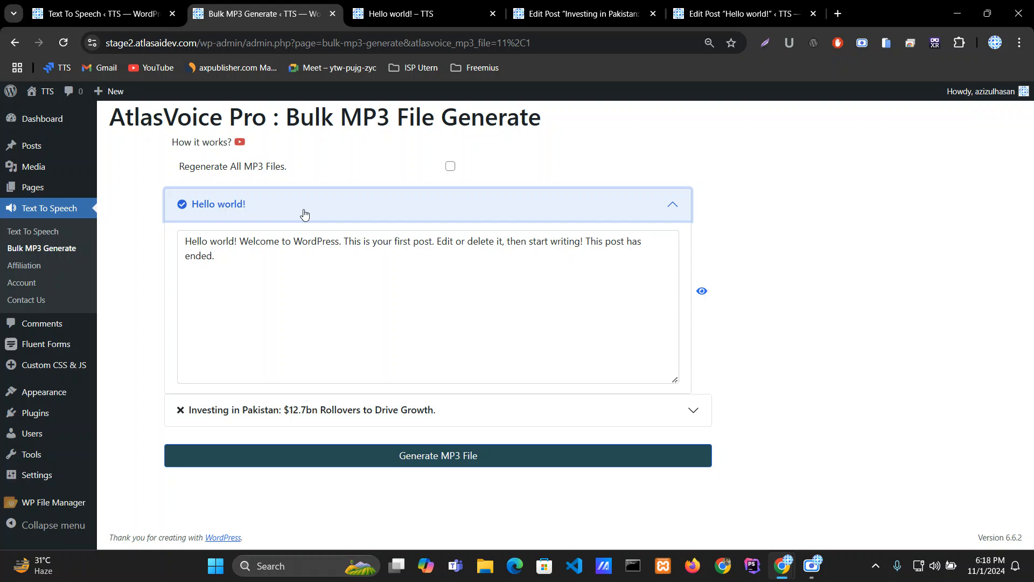
{"action": "left_click", "coordinate": [364, 261]}
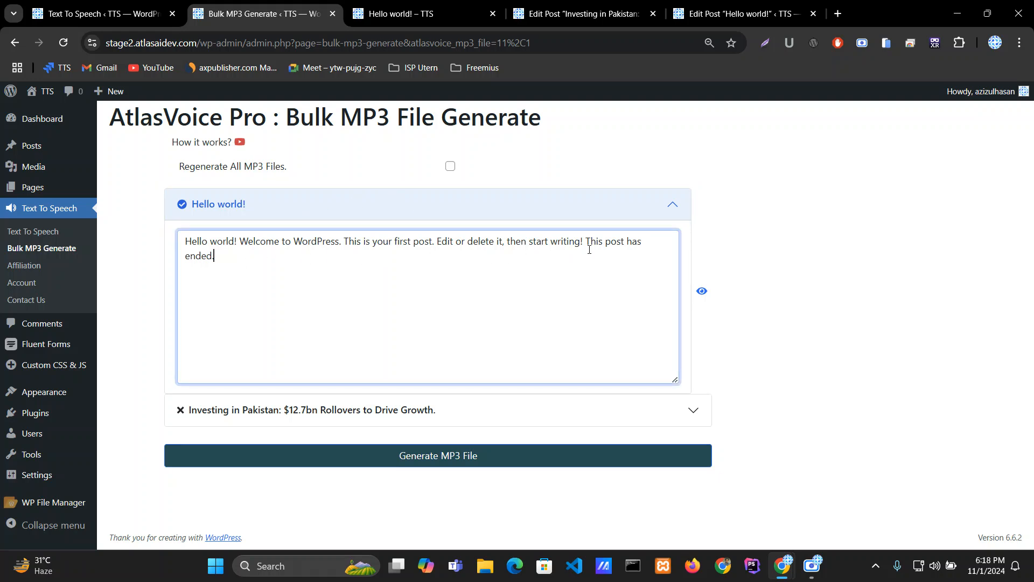
{"action": "left_click_drag", "start_coordinate": [589, 250], "coordinate": [588, 237]}
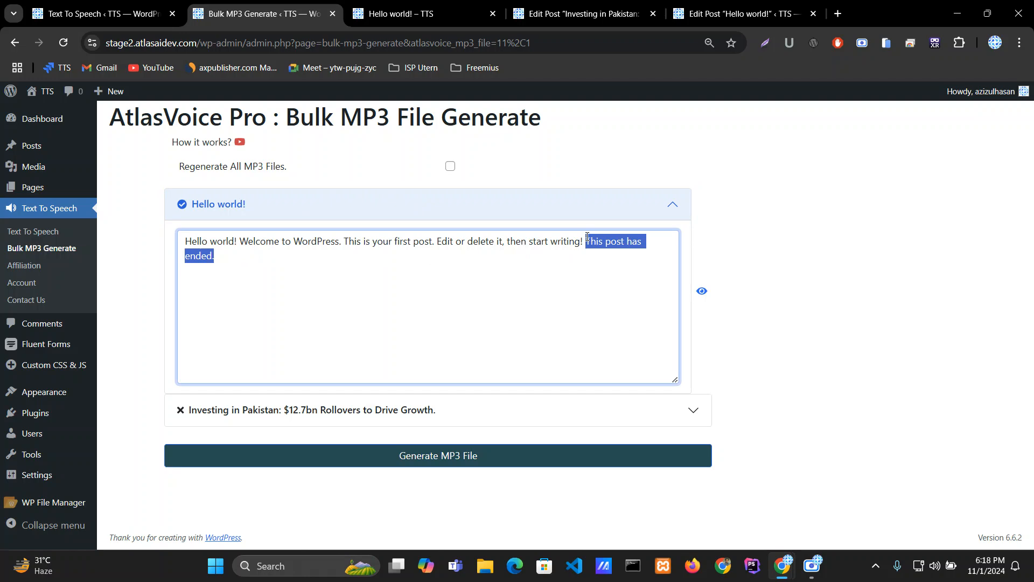
{"action": "left_click", "coordinate": [587, 237]}
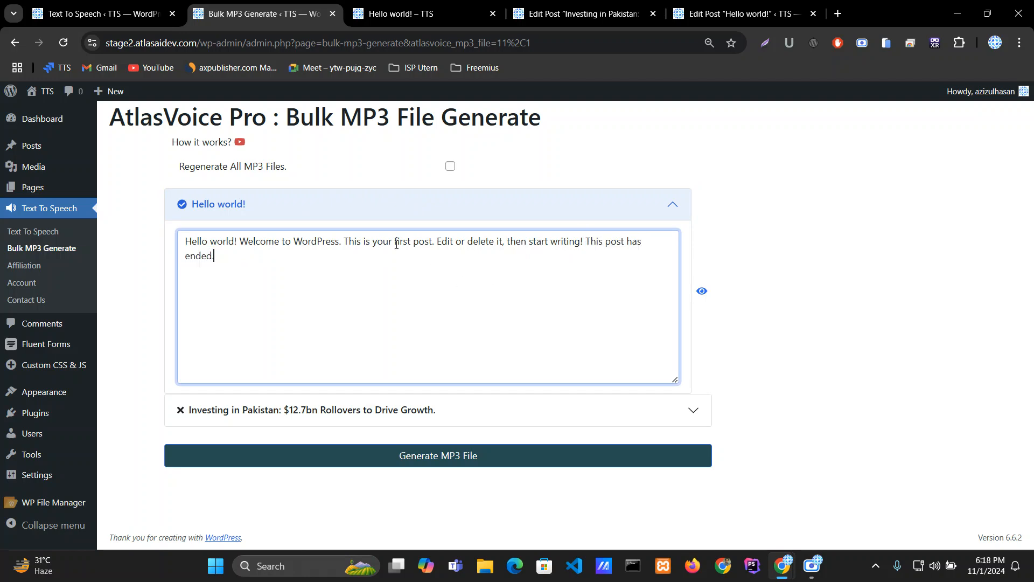
{"action": "left_click", "coordinate": [620, 208]}
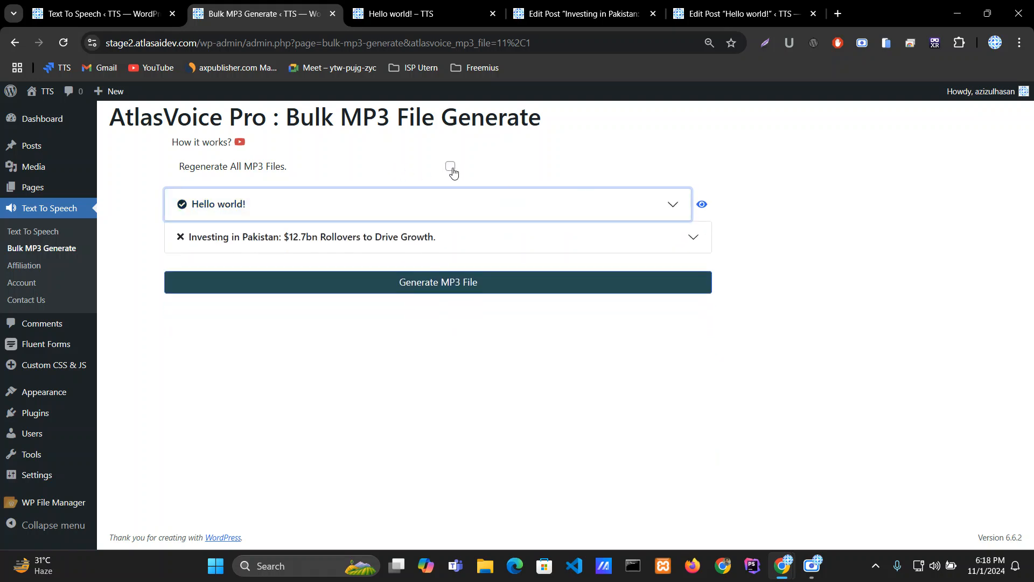
{"action": "left_click", "coordinate": [451, 170]}
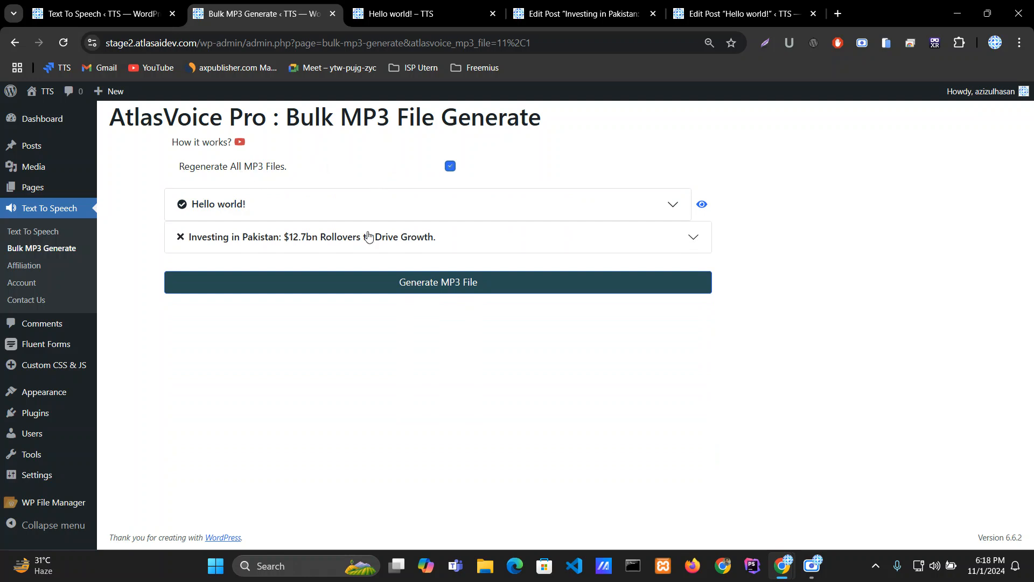
Step: Review the MP3 text of the "Investing in Pakistan" post and generate the MP3 files for both posts, accepting the regeneration
{"action": "left_click", "coordinate": [456, 248]}
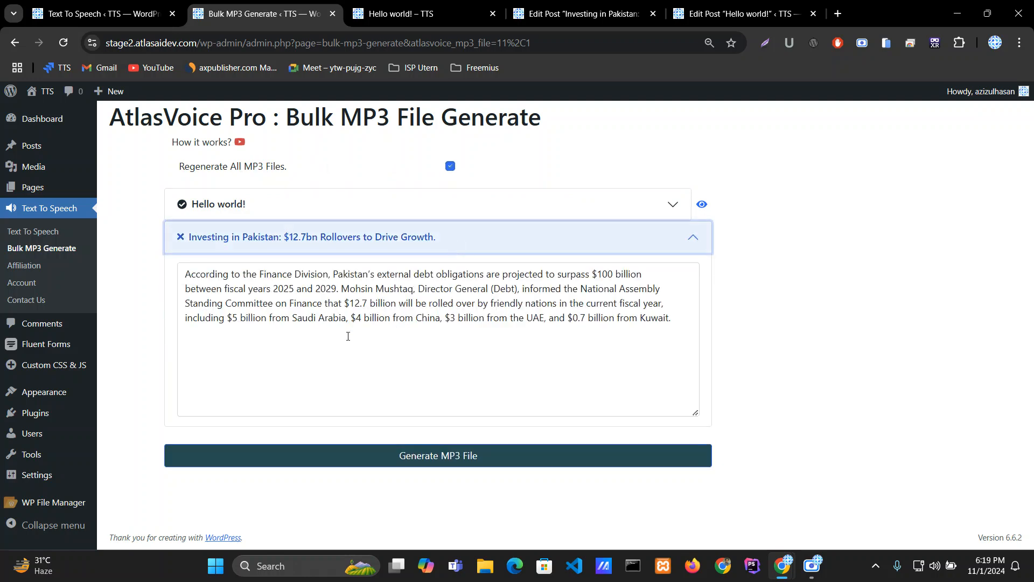
{"action": "left_click", "coordinate": [470, 236]}
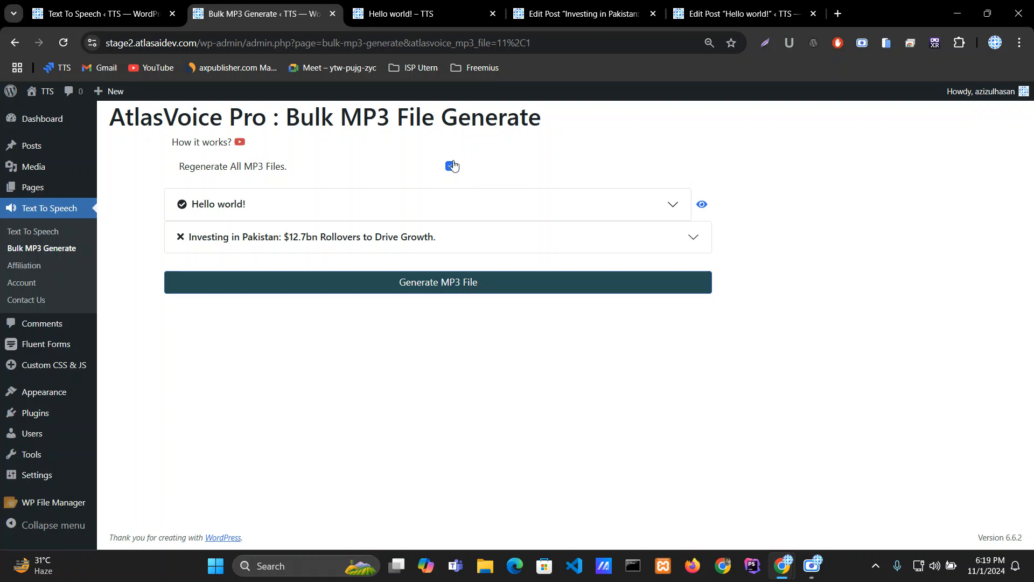
{"action": "left_click", "coordinate": [444, 290]}
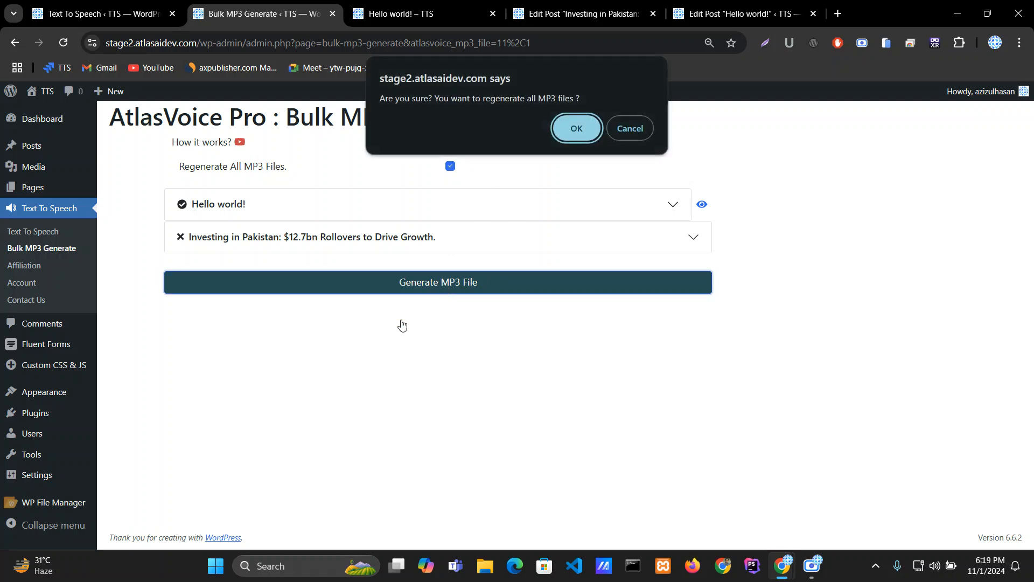
{"action": "left_click", "coordinate": [575, 130]}
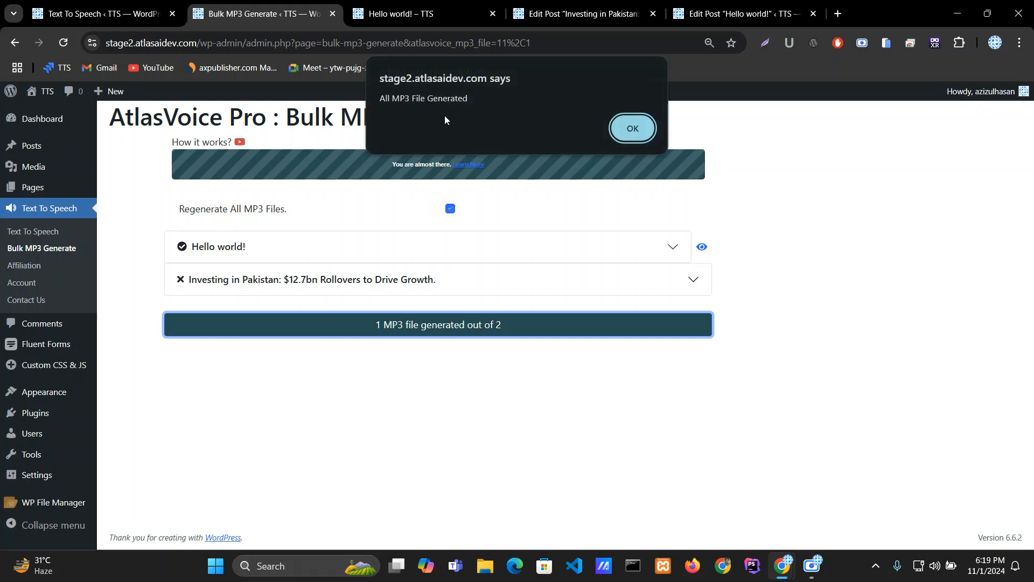
{"action": "left_click", "coordinate": [631, 132]}
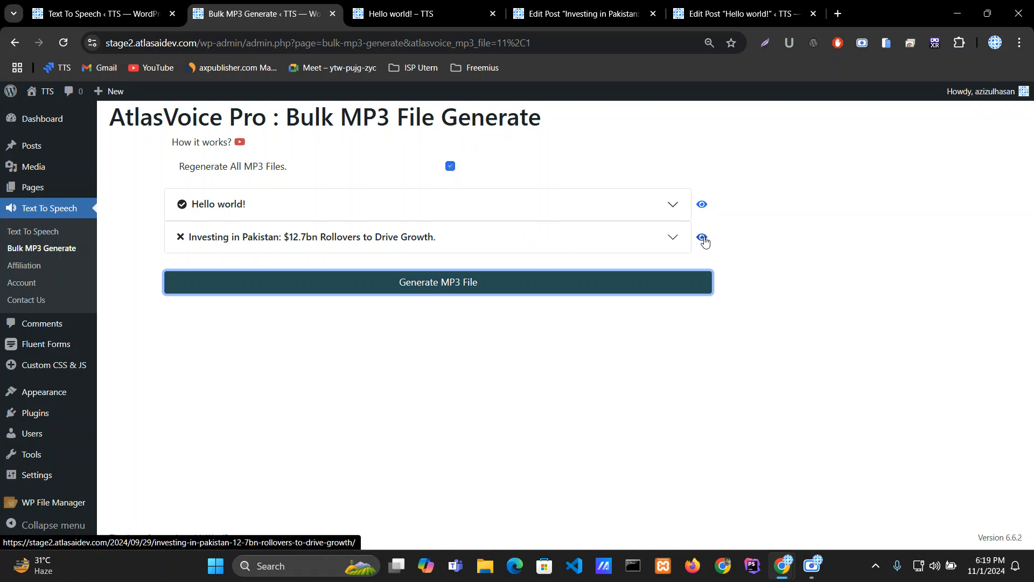
Step: Play the regenerated audio on the published "Hello world!" post and compare it with the sentence "This post has ended." in its MP3 text
{"action": "left_click", "coordinate": [701, 204]}
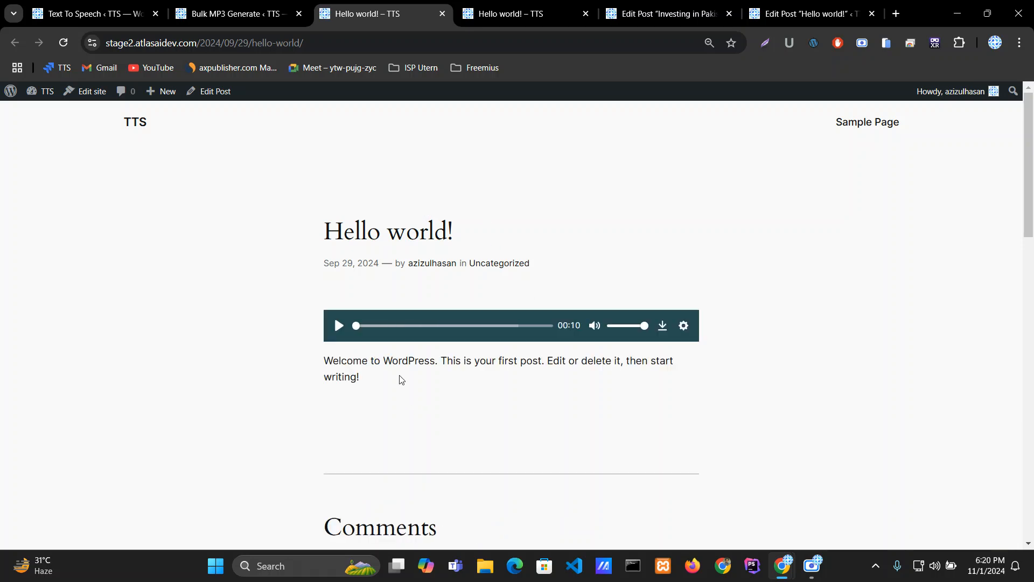
{"action": "left_click", "coordinate": [338, 326]}
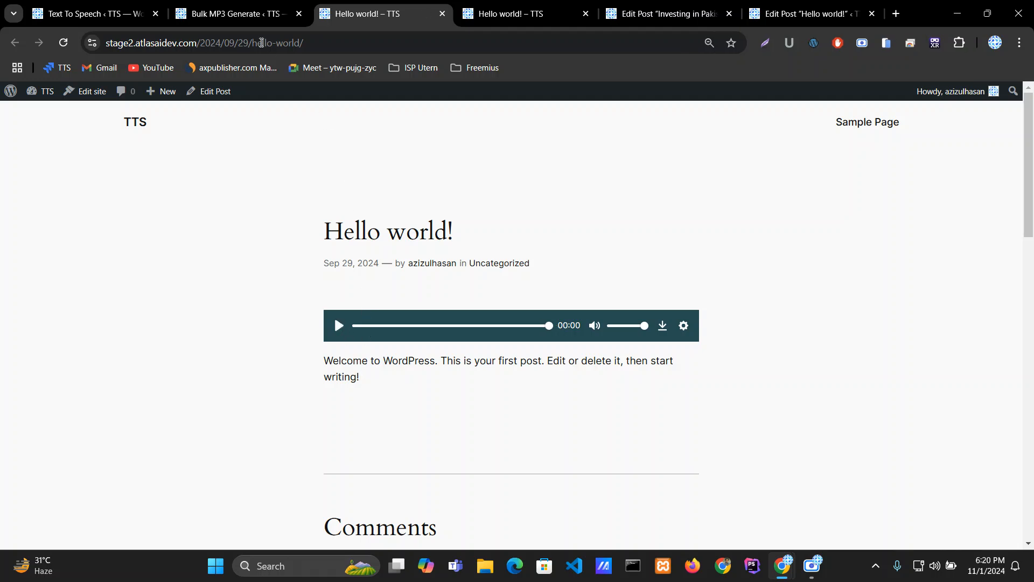
{"action": "left_click", "coordinate": [239, 12]}
{"action": "left_click", "coordinate": [296, 204]}
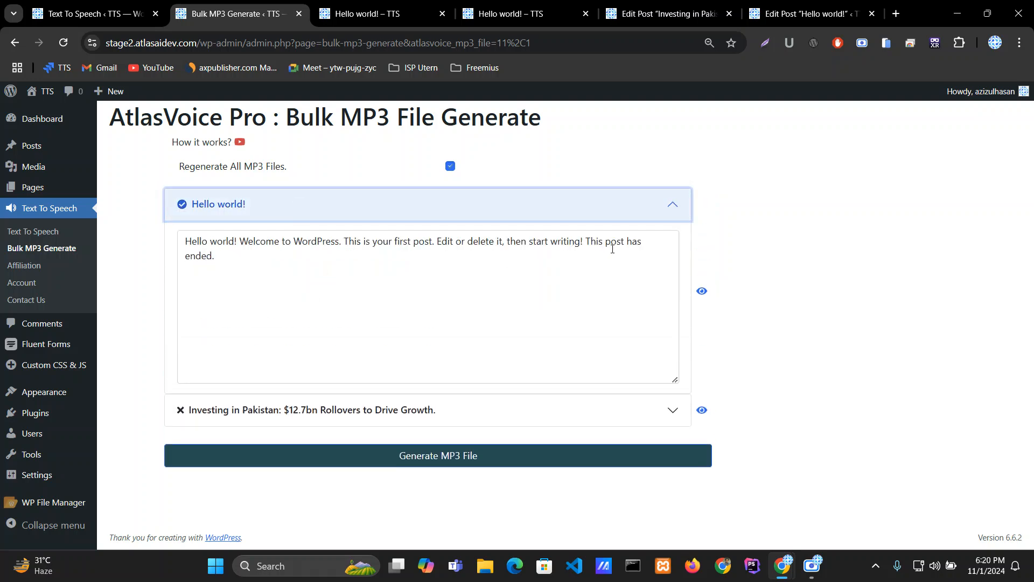
{"action": "left_click_drag", "start_coordinate": [586, 237], "coordinate": [616, 270]}
{"action": "left_click", "coordinate": [578, 278]}
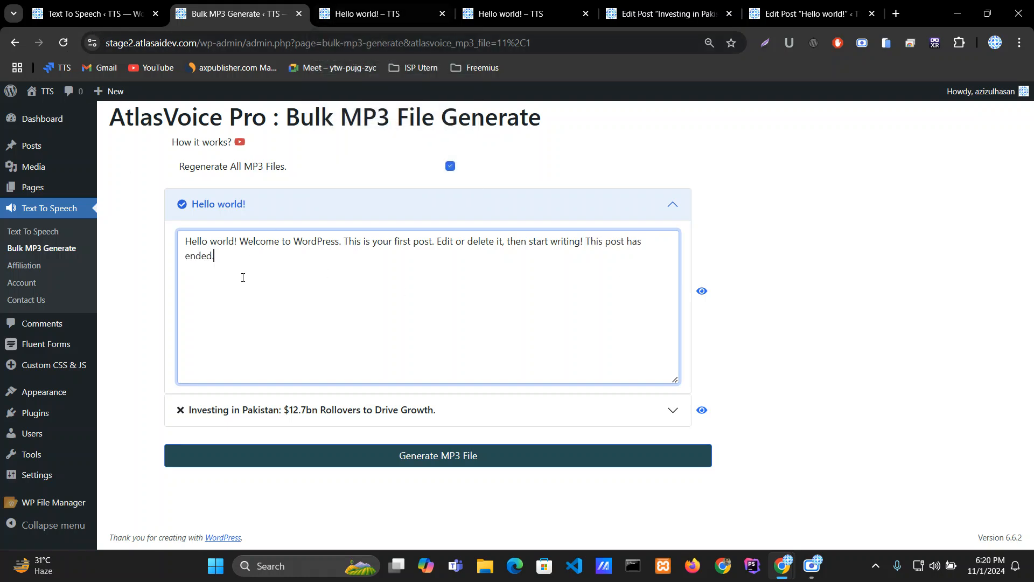
{"action": "left_click_drag", "start_coordinate": [586, 243], "coordinate": [602, 261]}
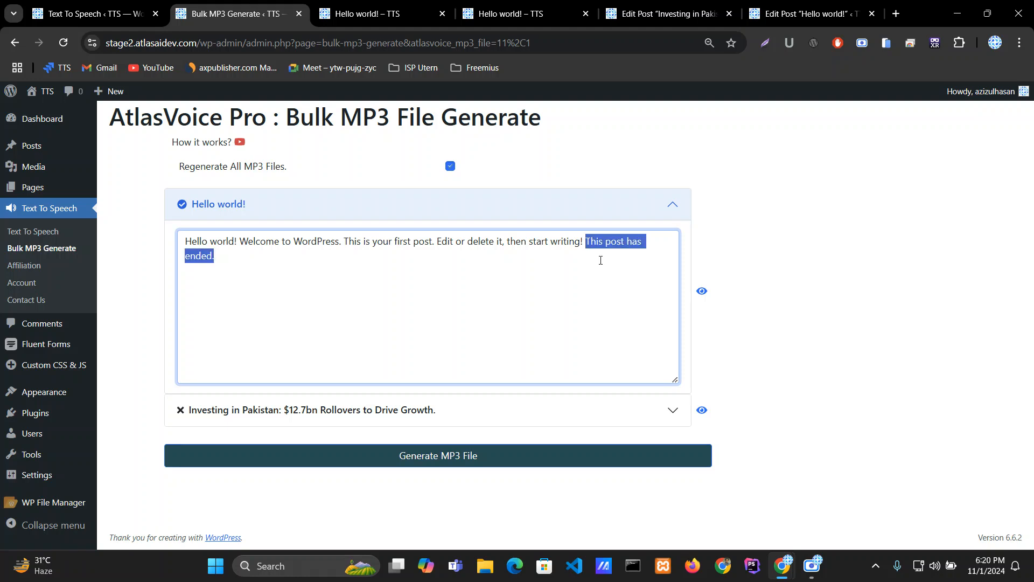
{"action": "key", "text": "ctrl+Tab"}
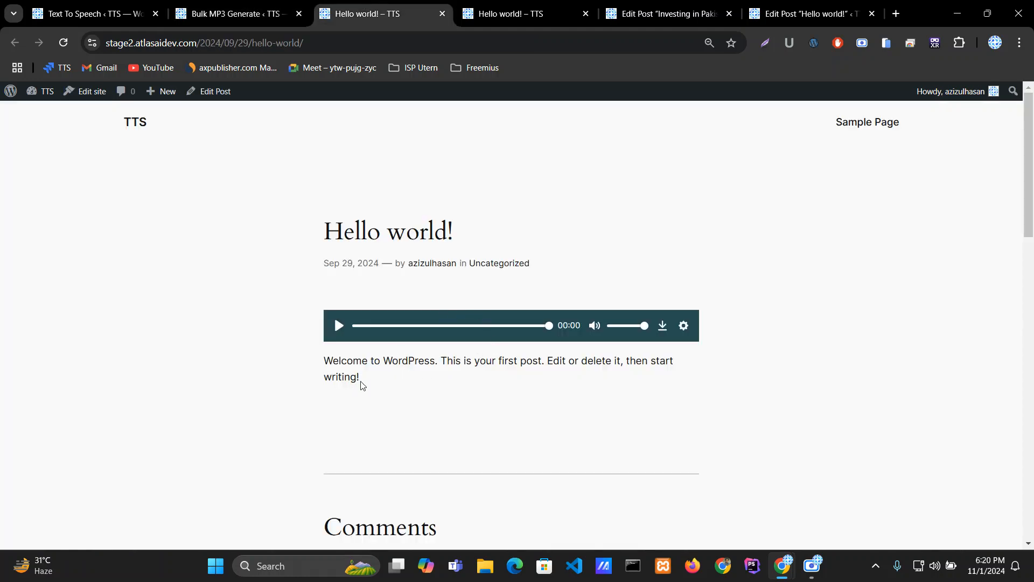
{"action": "left_click", "coordinate": [181, 13]}
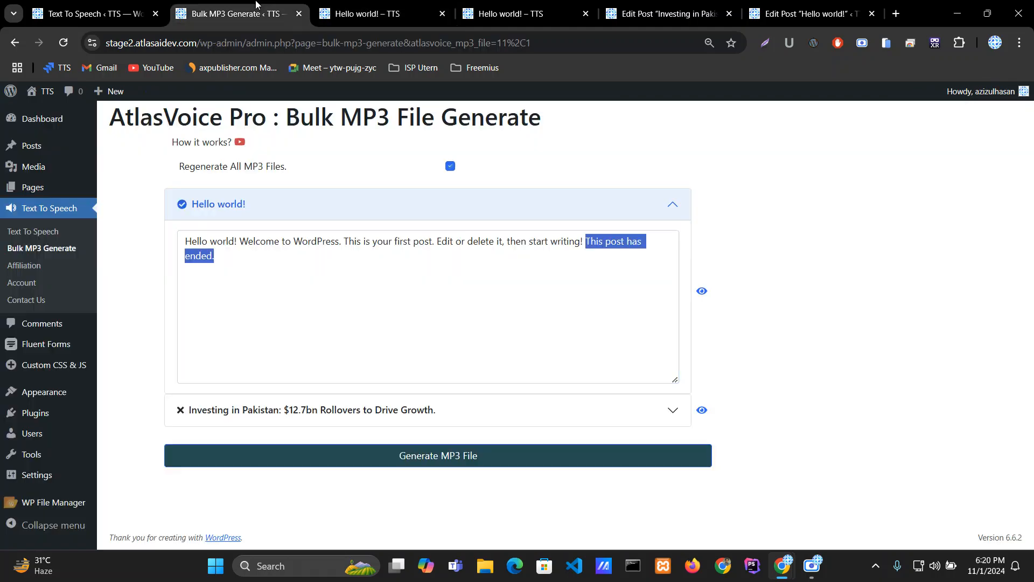
Step: Reload the Bulk MP3 Generate page and check the stored MP3 text of "Hello world!"
{"action": "left_click", "coordinate": [64, 46]}
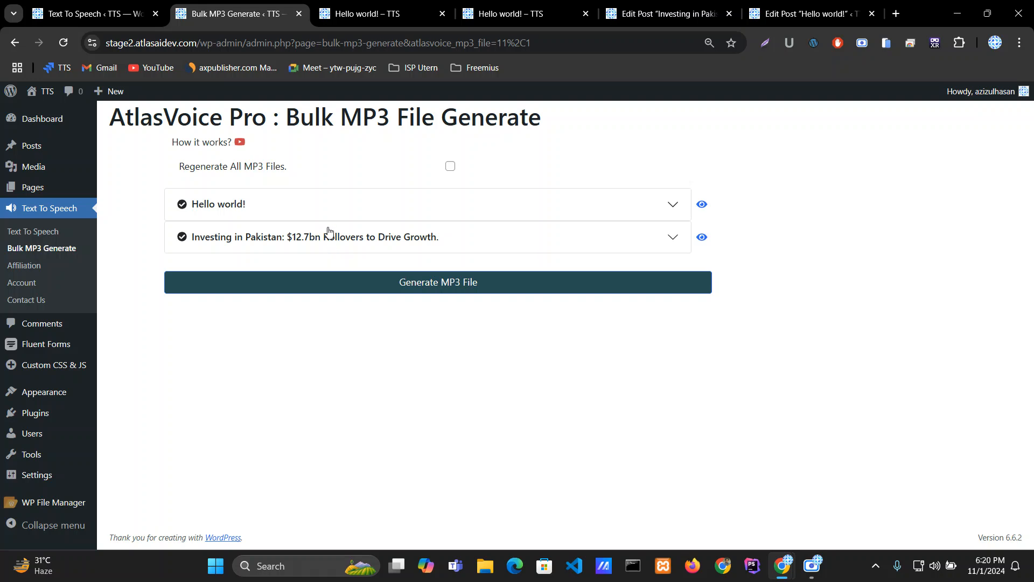
{"action": "left_click", "coordinate": [349, 205]}
{"action": "left_click", "coordinate": [242, 263]}
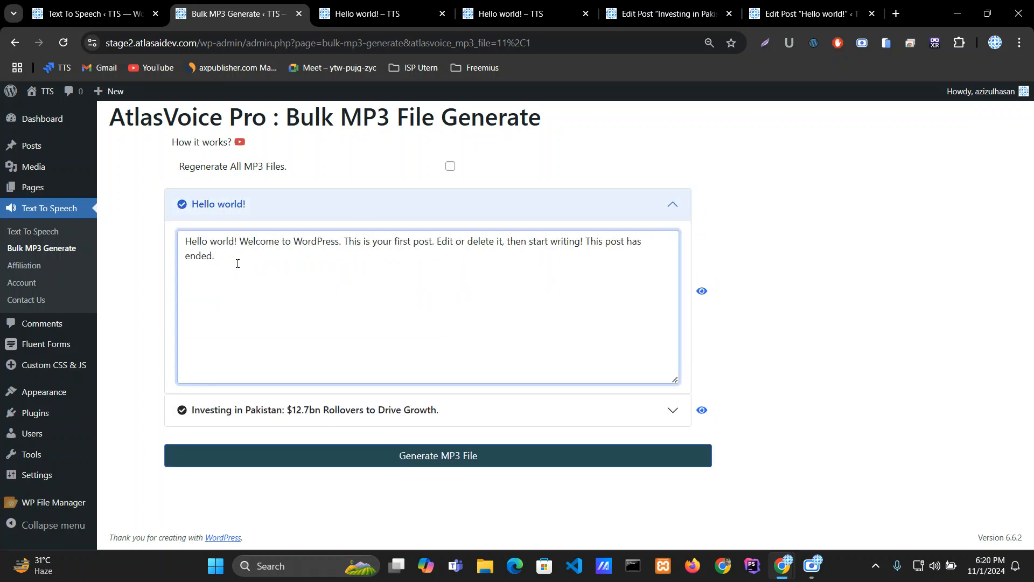
{"action": "key", "text": "ctrl+a"}
{"action": "left_click", "coordinate": [139, 267]}
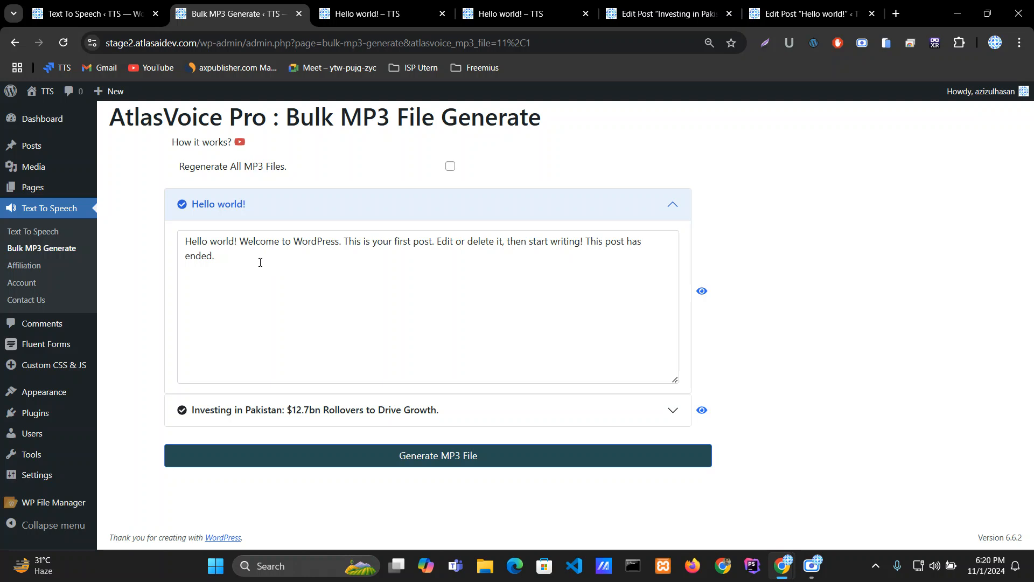
{"action": "left_click_drag", "start_coordinate": [260, 262], "coordinate": [145, 250]}
{"action": "left_click", "coordinate": [155, 248]}
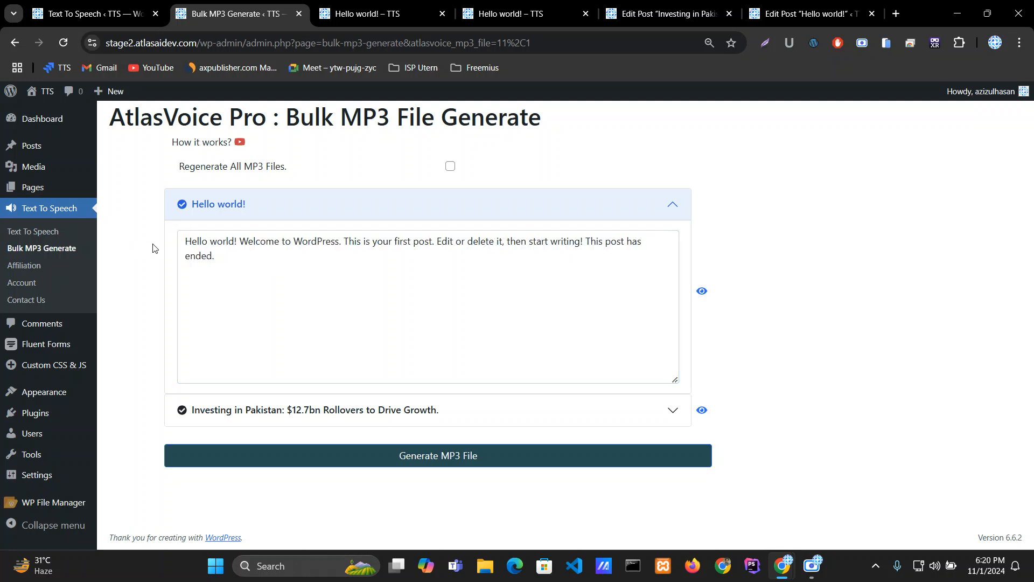
{"action": "left_click", "coordinate": [386, 203]}
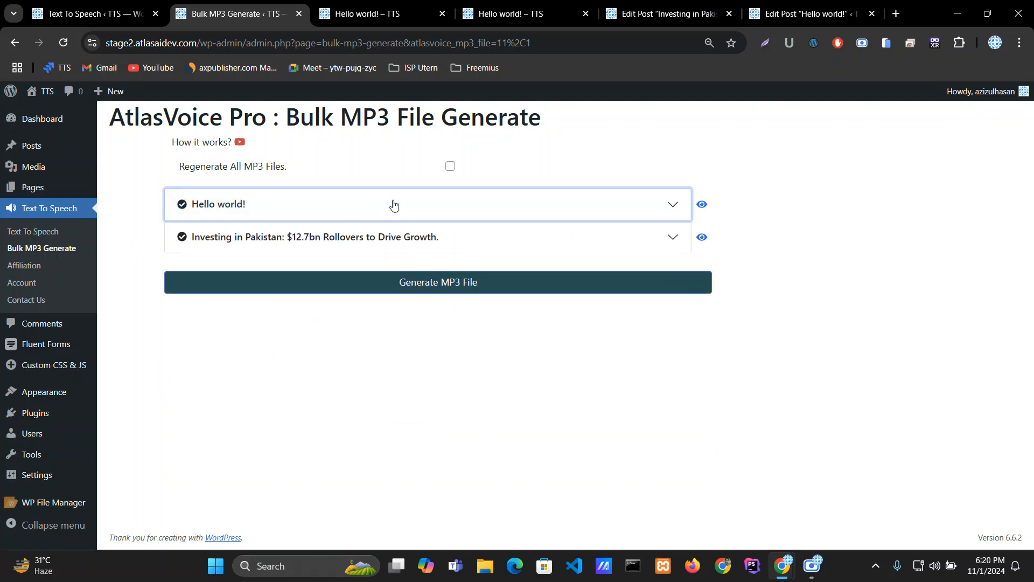
Step: Check the stored MP3 text of the "Investing in Pakistan" post, including how its dollar amounts are written
{"action": "left_click", "coordinate": [509, 237]}
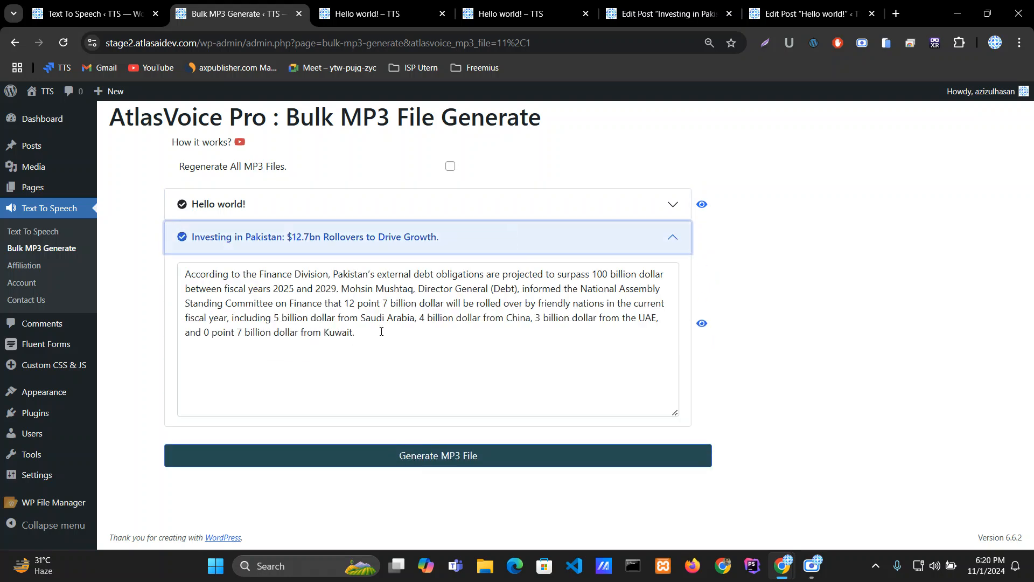
{"action": "mouse_move", "coordinate": [381, 331]}
{"action": "left_mouse_down"}
{"action": "mouse_move", "coordinate": [181, 254]}
{"action": "mouse_move", "coordinate": [369, 332]}
{"action": "left_mouse_up"}
{"action": "left_click", "coordinate": [121, 264]}
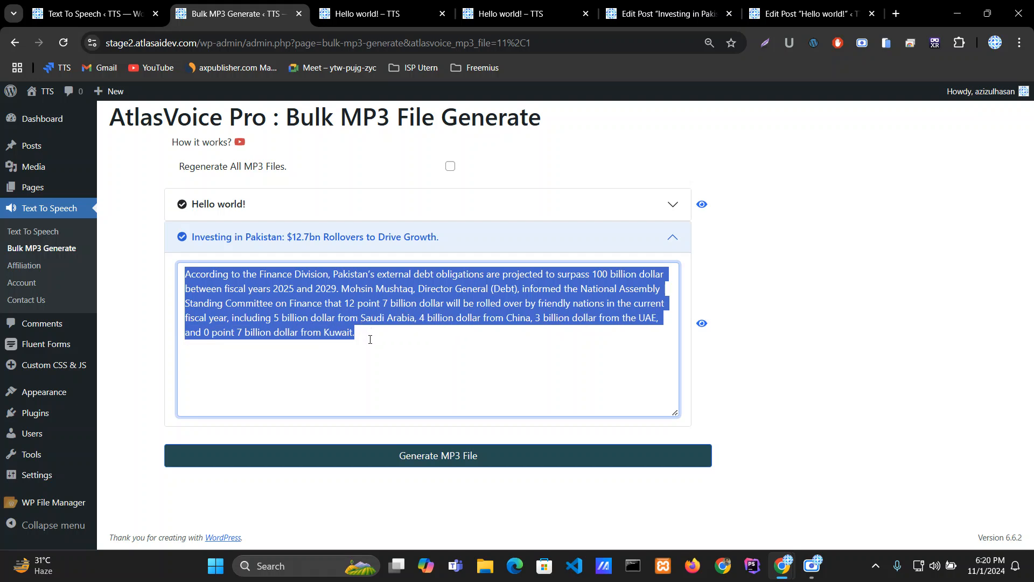
Step: Play the start of the audio on the published "Investing in Pakistan" post, compare it with the title, and return to Bulk MP3 Generate
{"action": "left_click", "coordinate": [370, 339]}
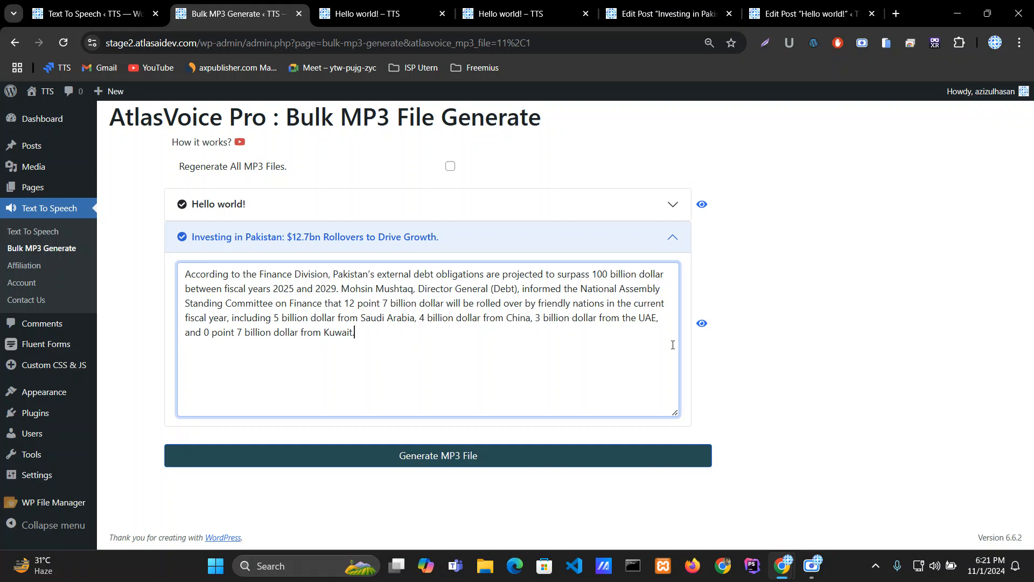
{"action": "left_click", "coordinate": [702, 323]}
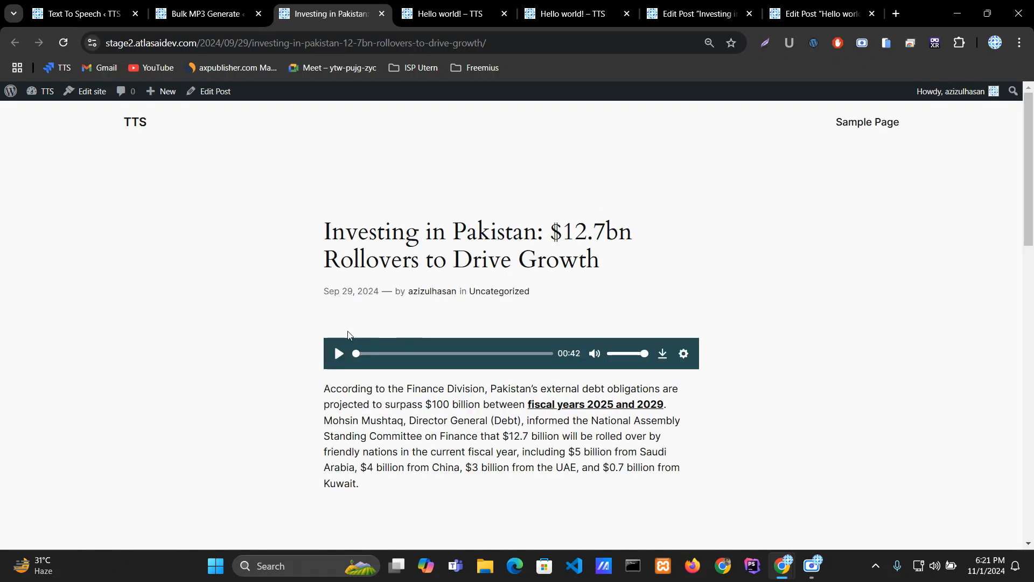
{"action": "left_click", "coordinate": [339, 354]}
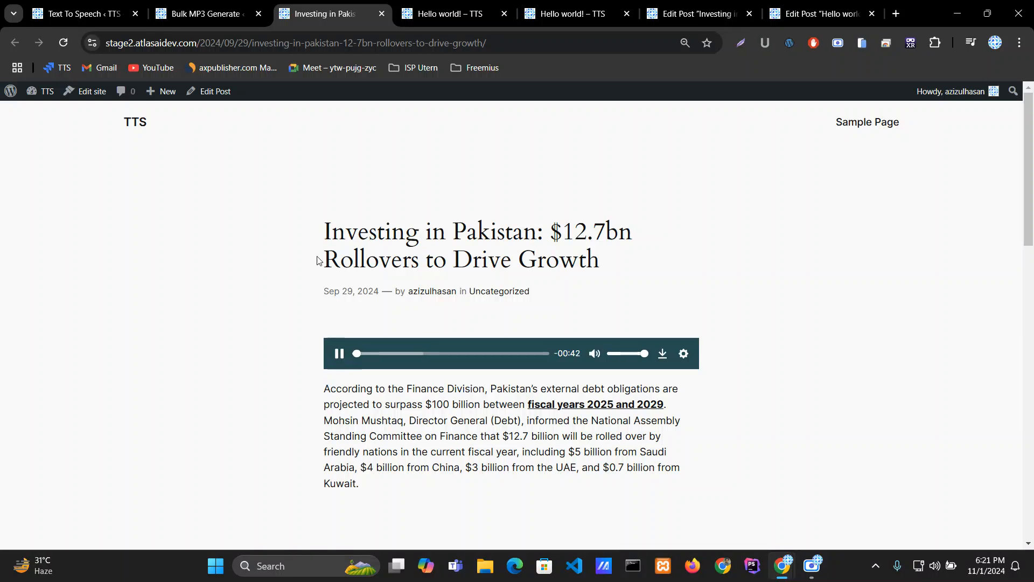
{"action": "left_click", "coordinate": [339, 353]}
{"action": "left_click_drag", "start_coordinate": [315, 239], "coordinate": [628, 265]}
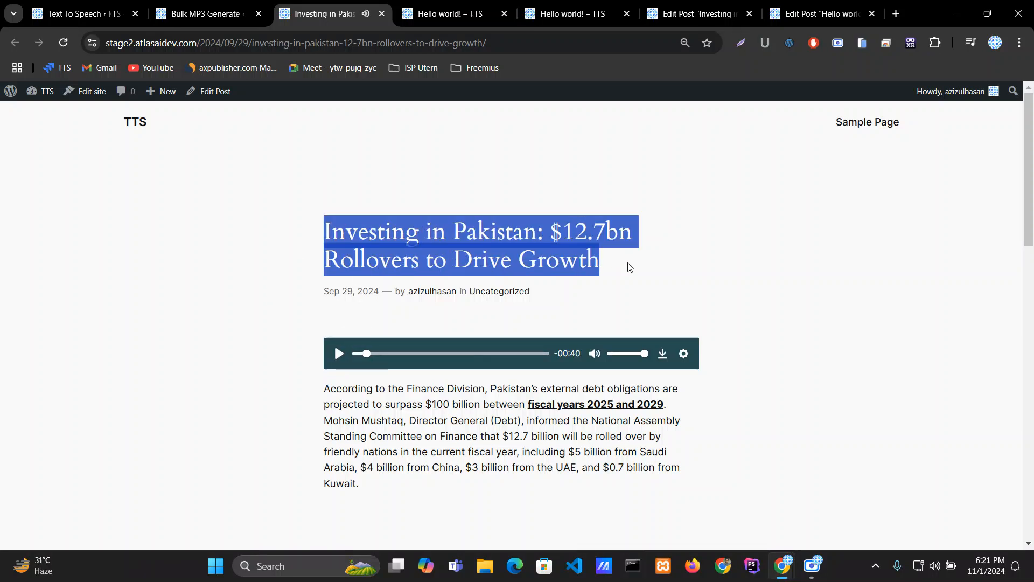
{"action": "left_click", "coordinate": [628, 265]}
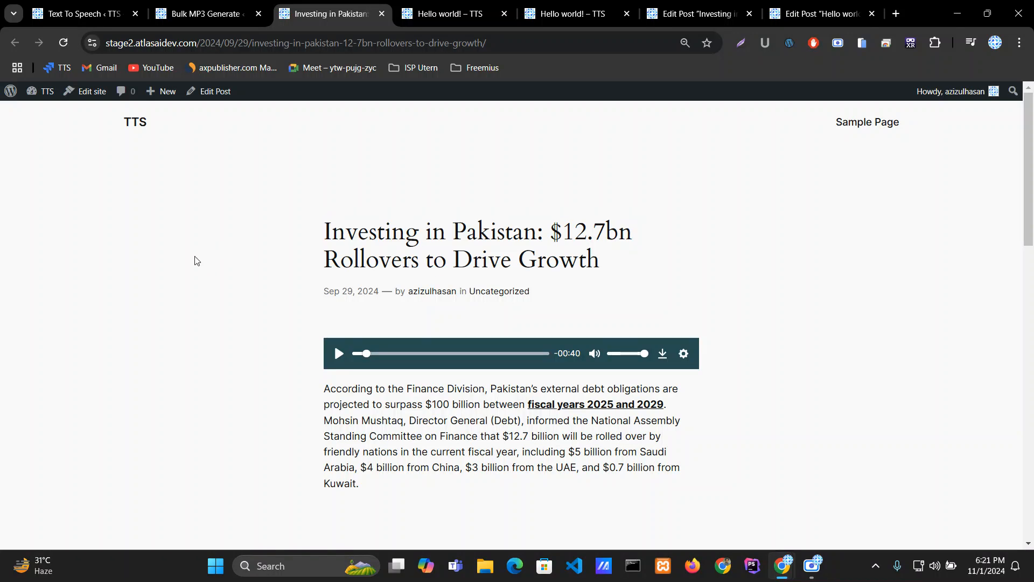
{"action": "left_click", "coordinate": [214, 3]}
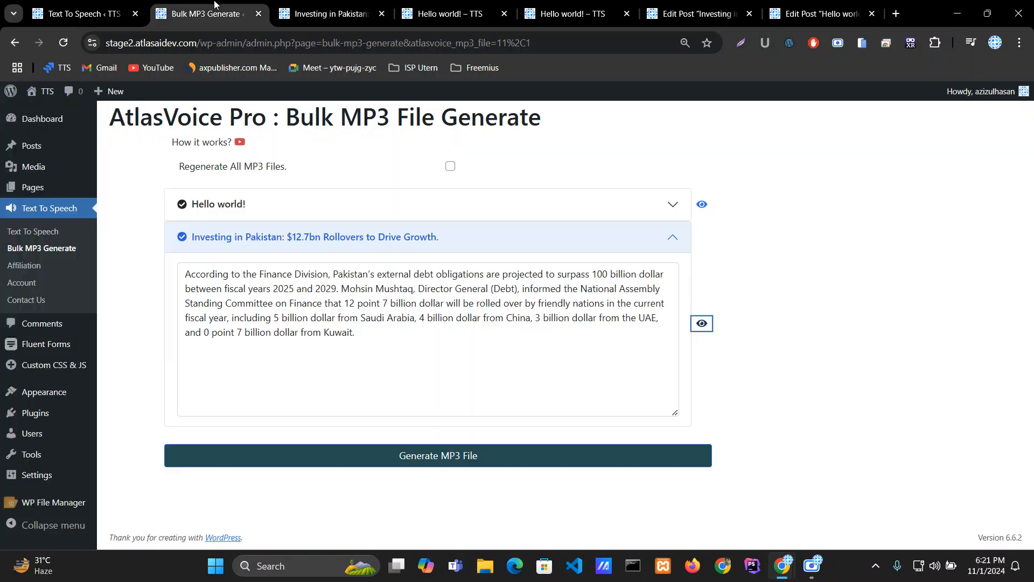
{"action": "left_click", "coordinate": [662, 237]}
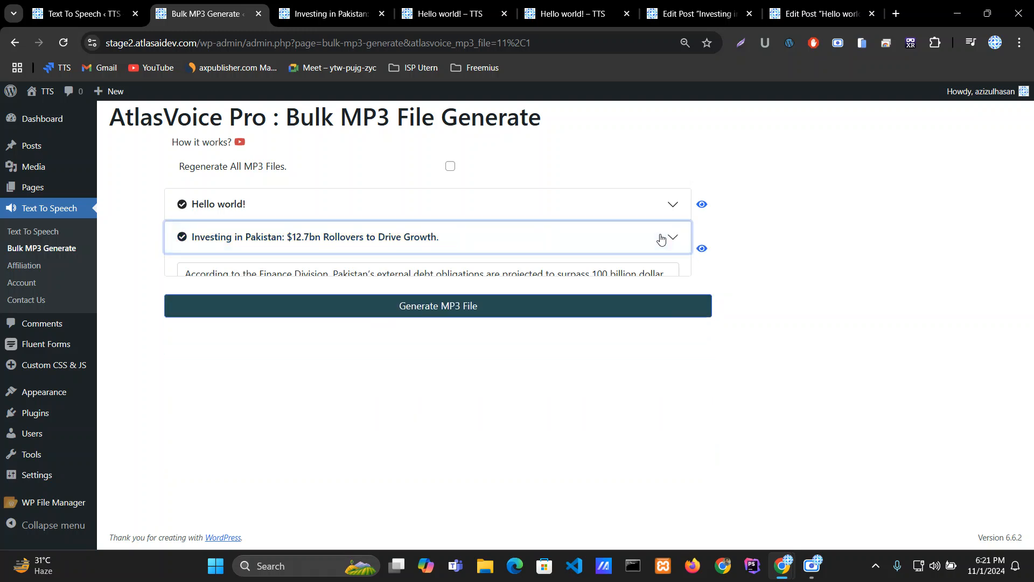
{"action": "left_click", "coordinate": [798, 249]}
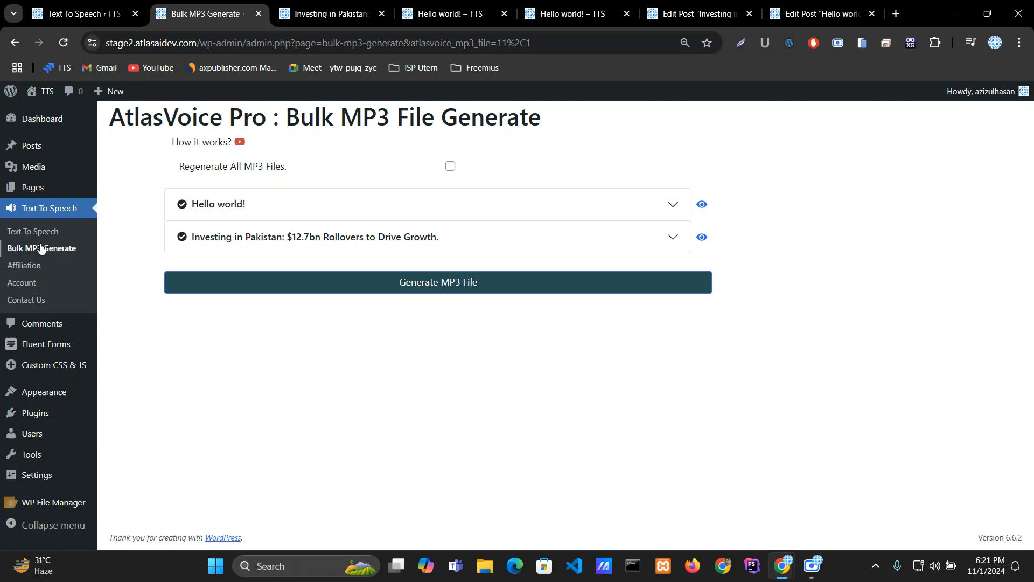
Step: Check the selected player and the available player options in the Text To Speech customization settings
{"action": "left_click", "coordinate": [86, 13]}
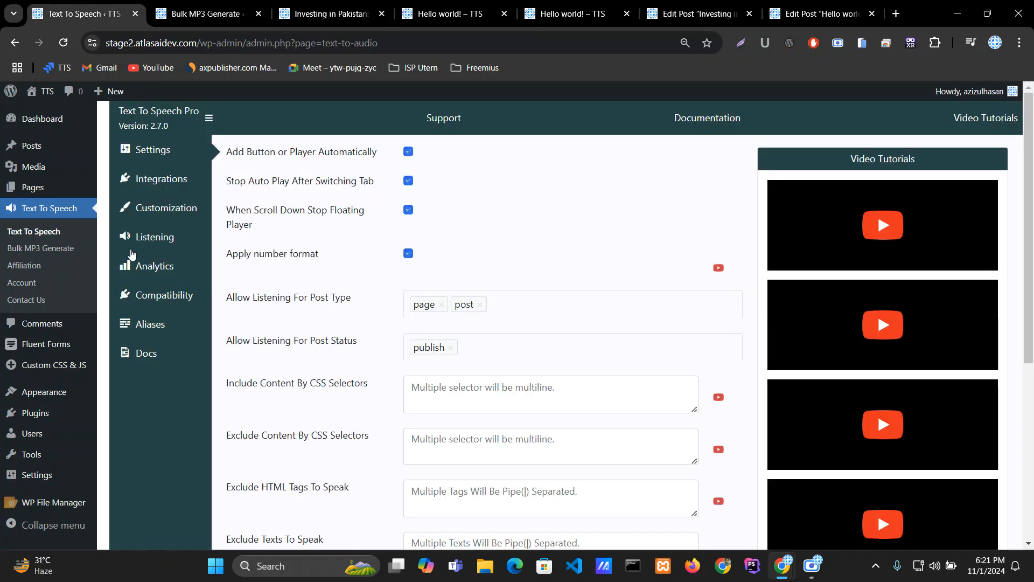
{"action": "left_click", "coordinate": [162, 208]}
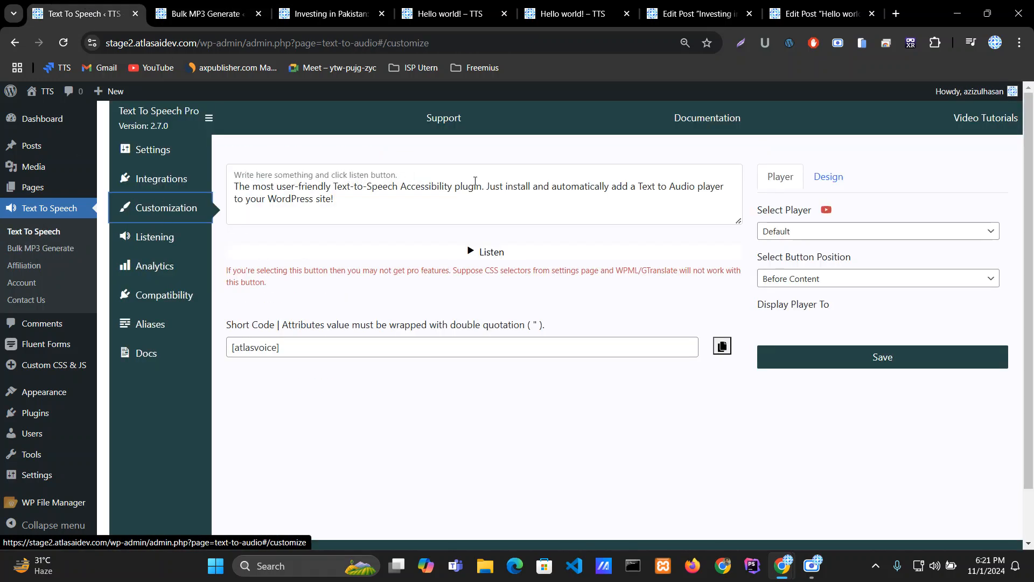
{"action": "left_click", "coordinate": [878, 232]}
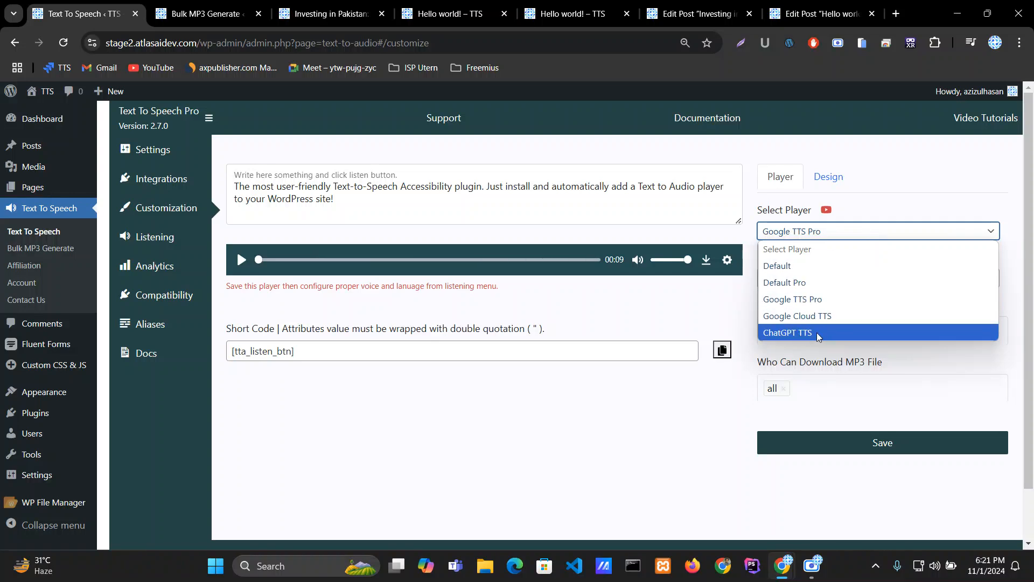
{"action": "left_click", "coordinate": [709, 400]}
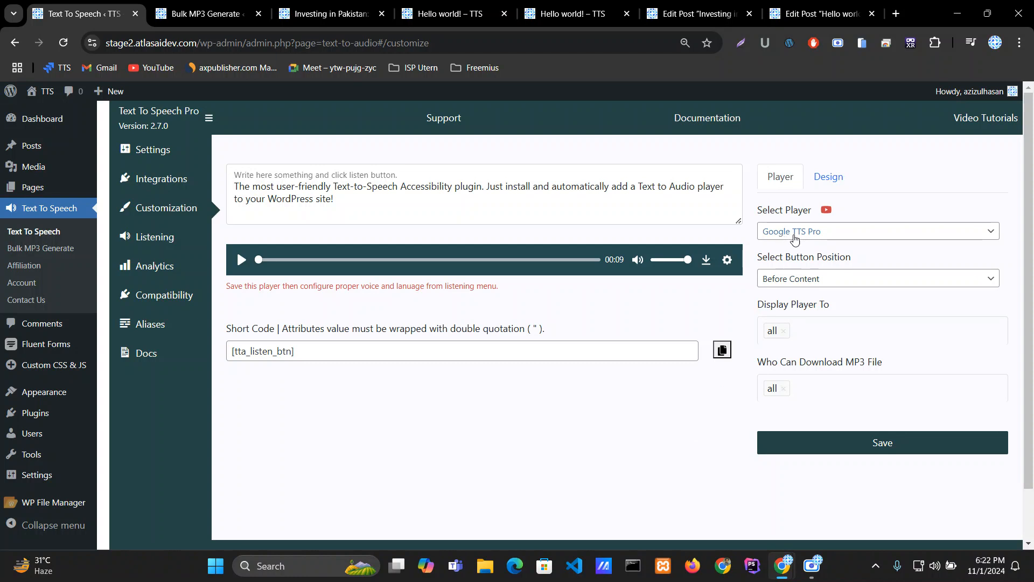
Step: Check the current voice language setting and play the "Investing in Pakistan" post's audio again to hear that voice
{"action": "left_click", "coordinate": [161, 243]}
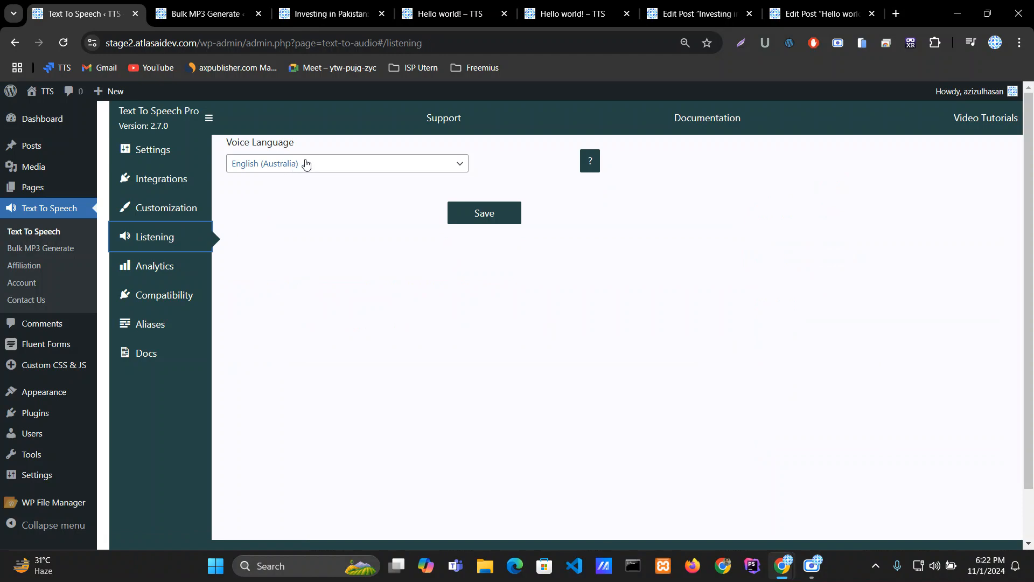
{"action": "left_click", "coordinate": [335, 13]}
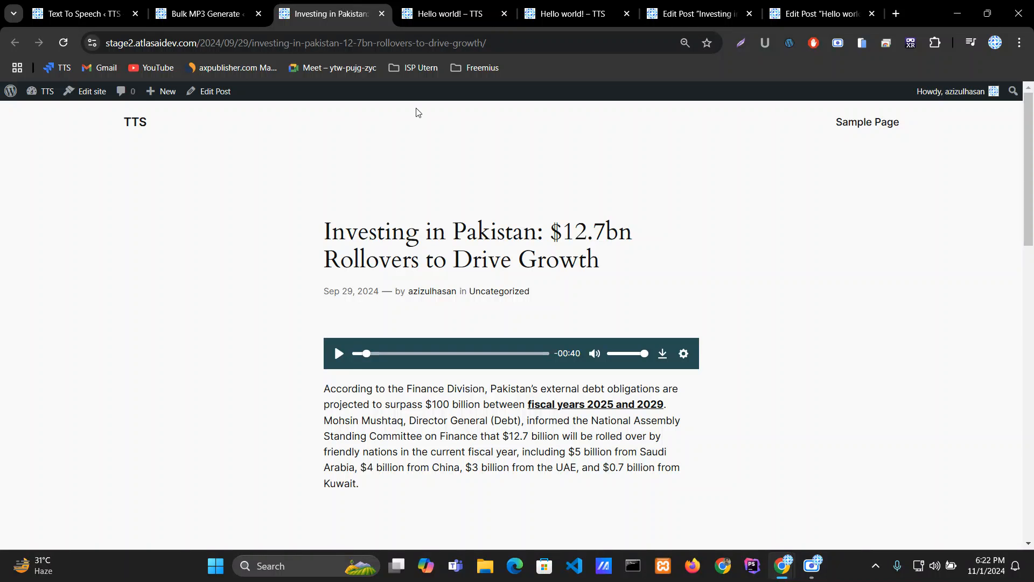
{"action": "left_click", "coordinate": [340, 358]}
Step: Set the Text To Speech player to ChatGPT TTS and save the customization
{"action": "left_click", "coordinate": [102, 13]}
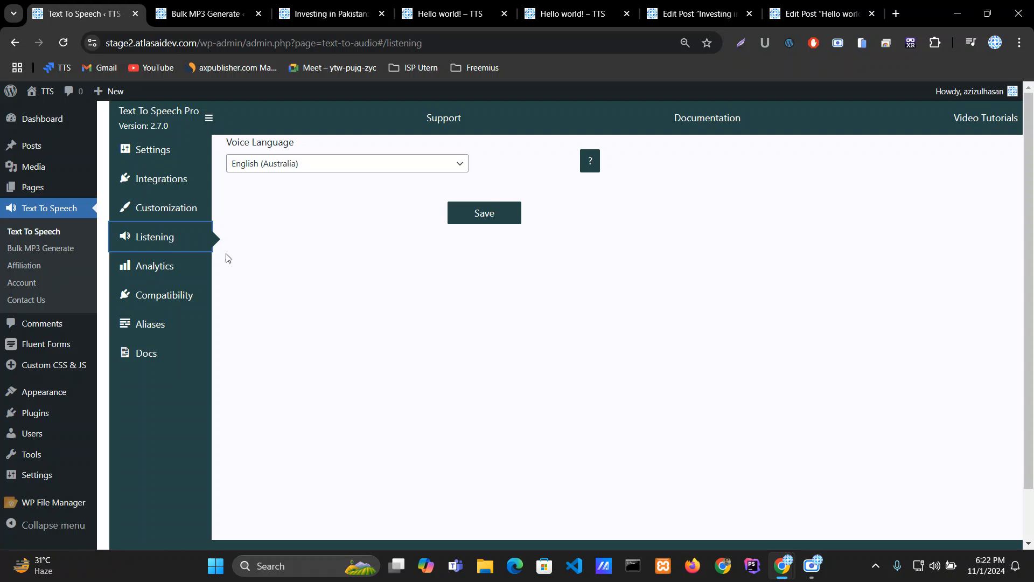
{"action": "left_click", "coordinate": [178, 208]}
{"action": "left_click", "coordinate": [833, 239]}
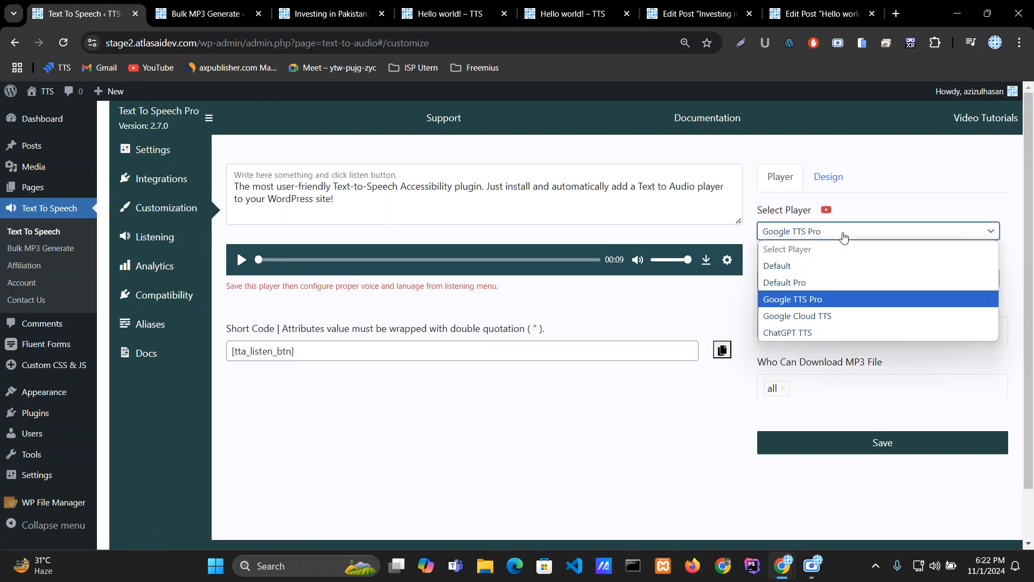
{"action": "left_click", "coordinate": [796, 333]}
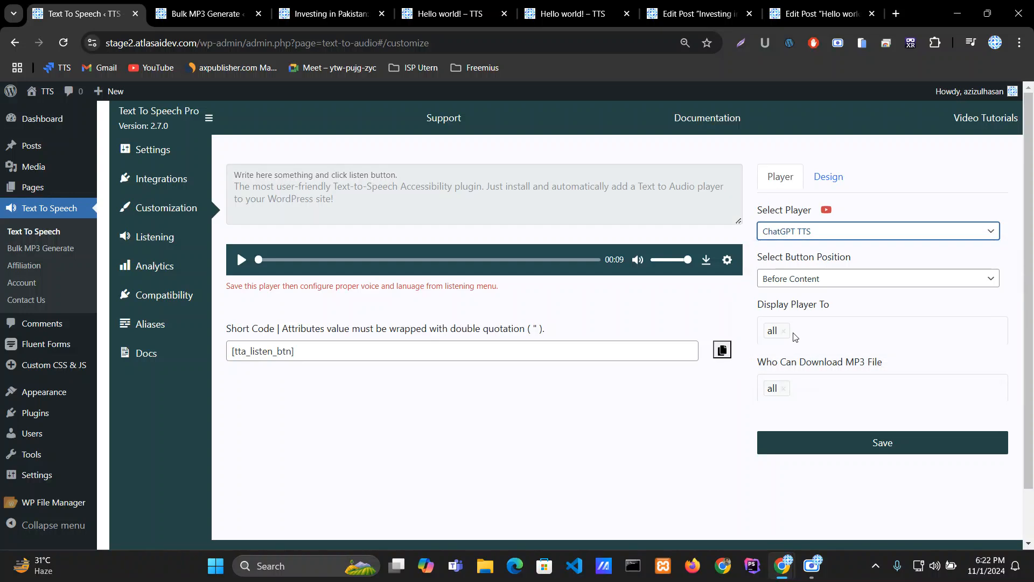
{"action": "left_click", "coordinate": [881, 443]}
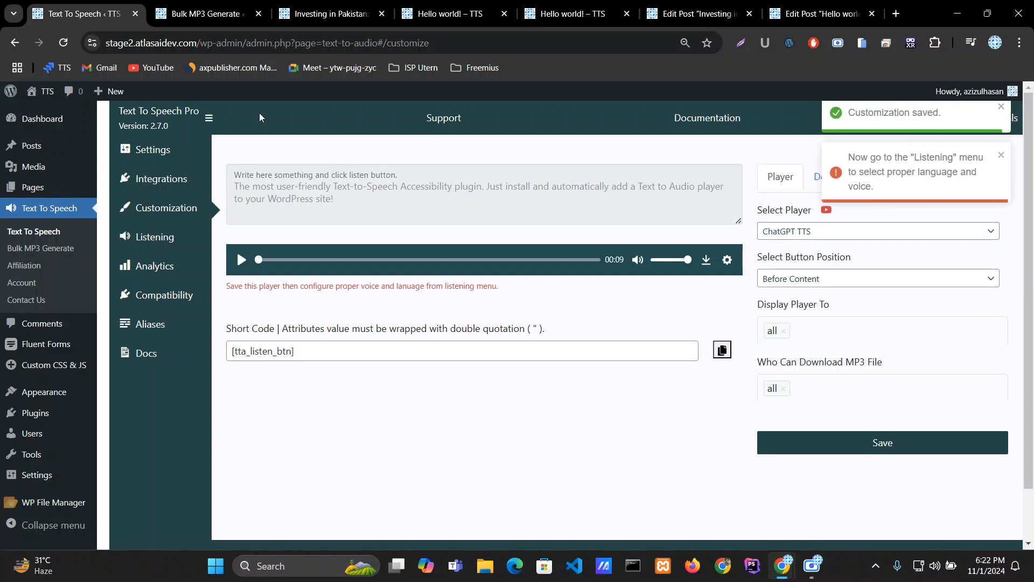
Step: Set the listening voice language to English and the voice to echo, and save the listening settings
{"action": "left_click", "coordinate": [148, 238]}
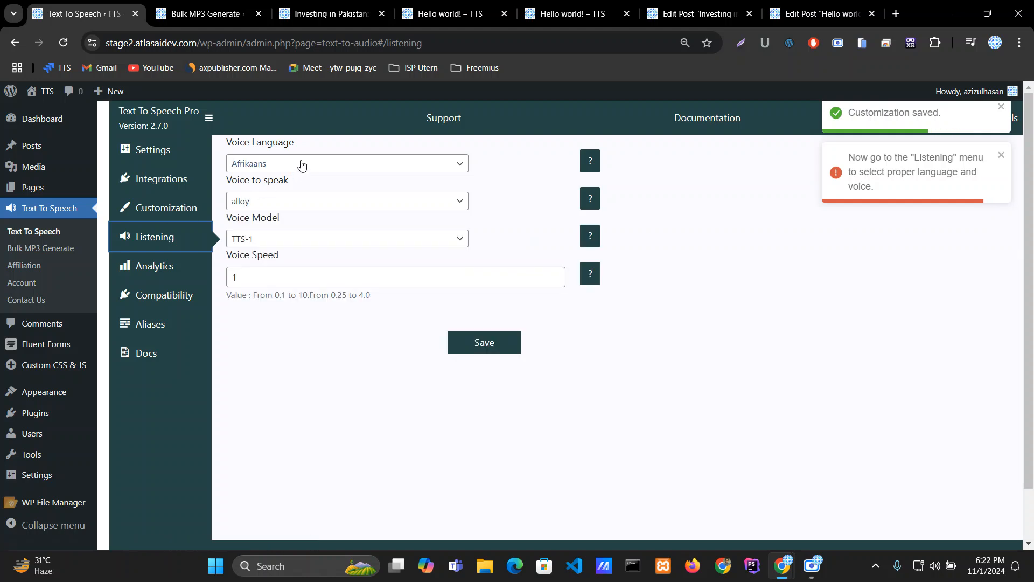
{"action": "left_click", "coordinate": [300, 164]}
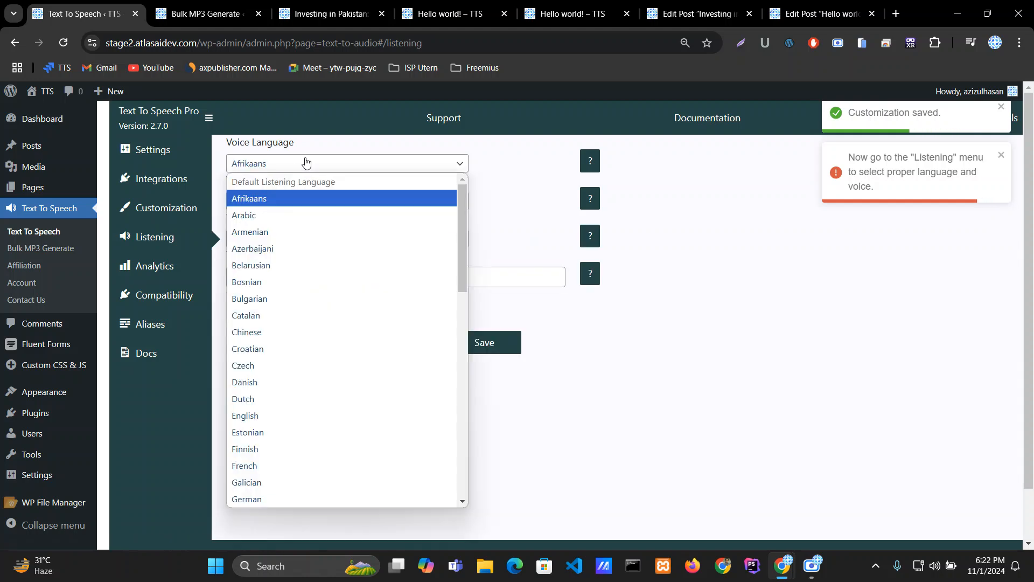
{"action": "left_click", "coordinate": [281, 425]}
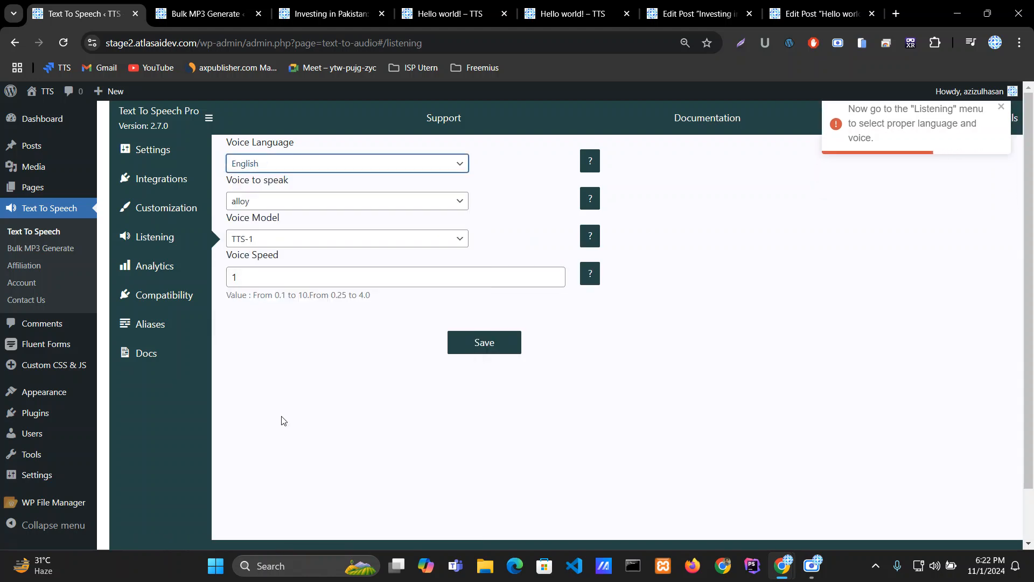
{"action": "left_click", "coordinate": [305, 207]}
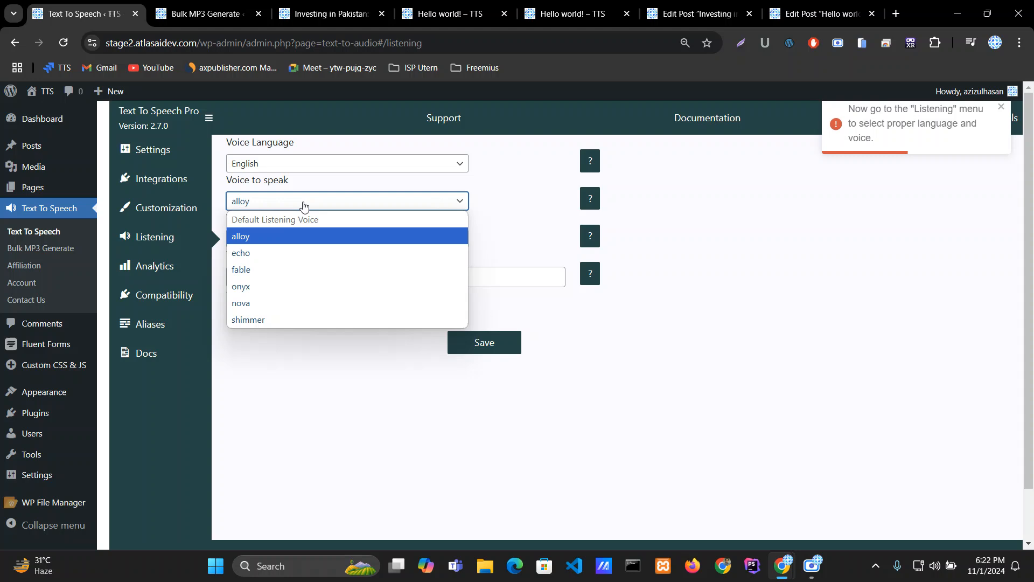
{"action": "left_click", "coordinate": [257, 253]}
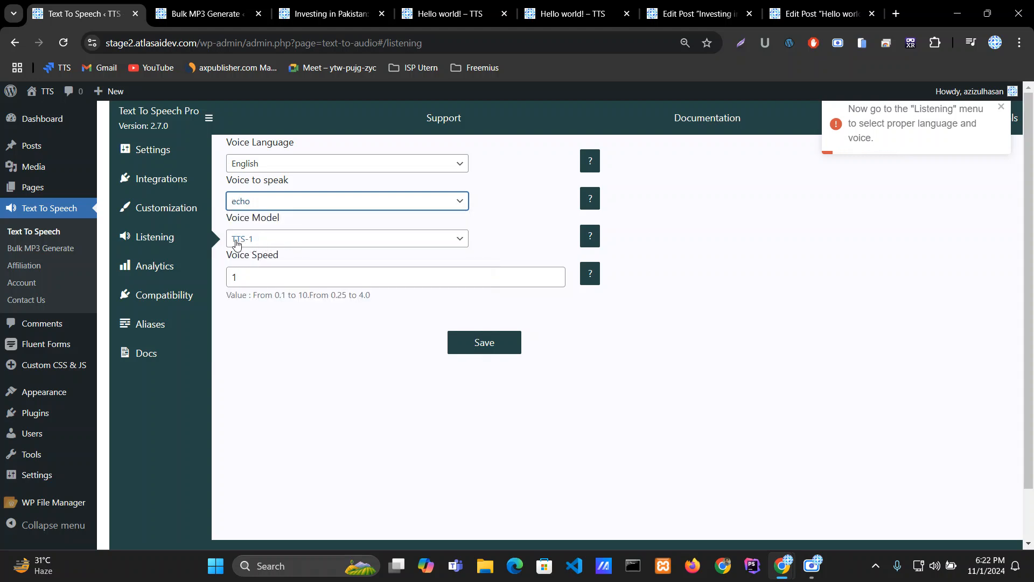
{"action": "left_click", "coordinate": [258, 281]}
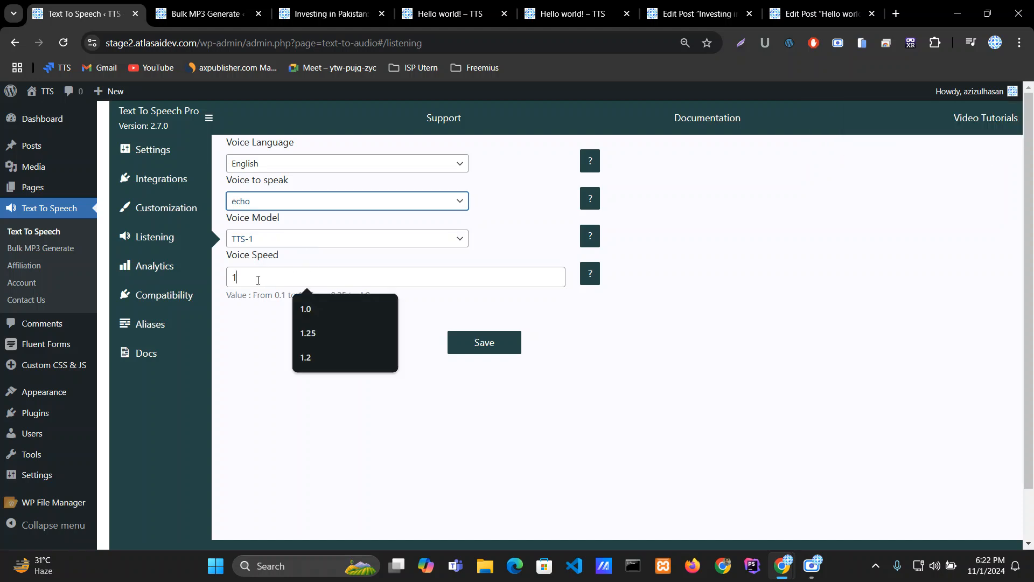
{"action": "left_click", "coordinate": [247, 346]}
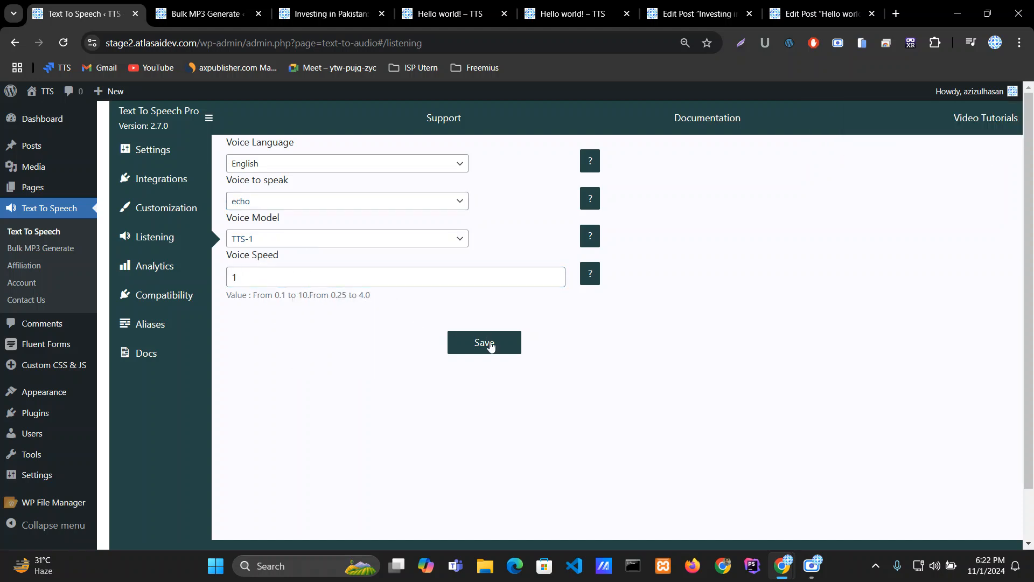
{"action": "left_click", "coordinate": [490, 346]}
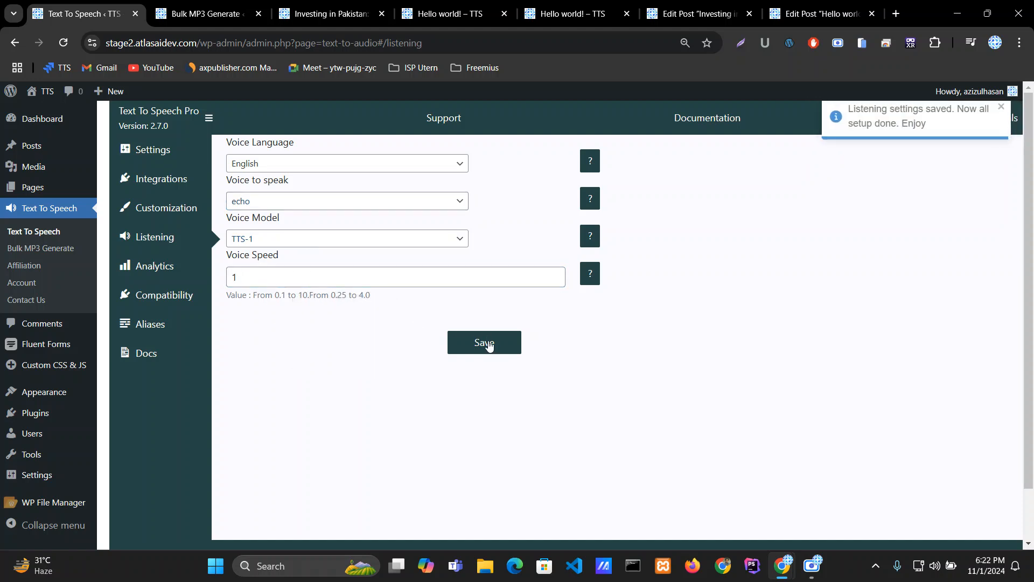
Step: Reload the Bulk MP3 Generate page and check which player is selected in the customization settings
{"action": "left_click", "coordinate": [191, 11]}
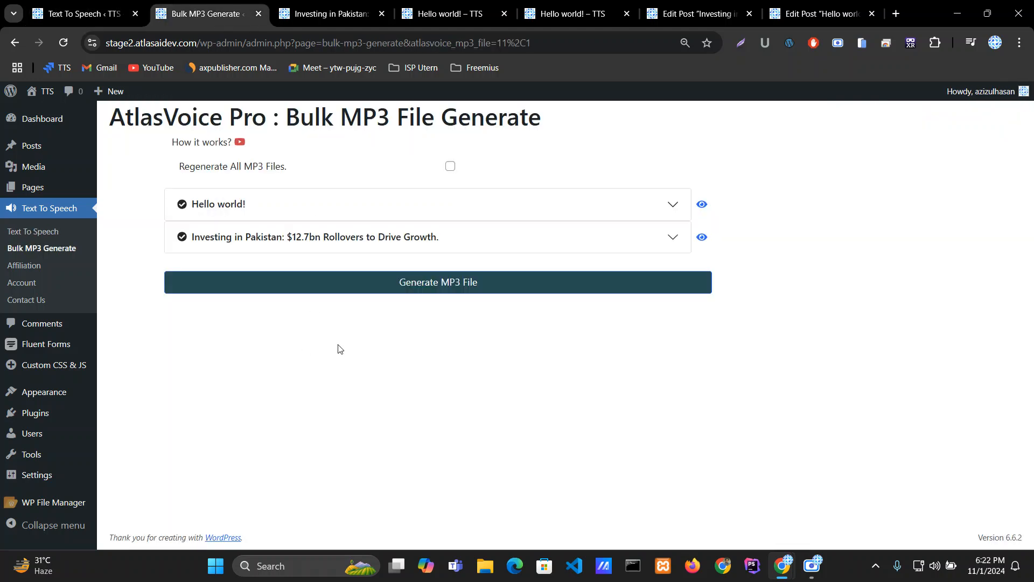
{"action": "left_click", "coordinate": [64, 42]}
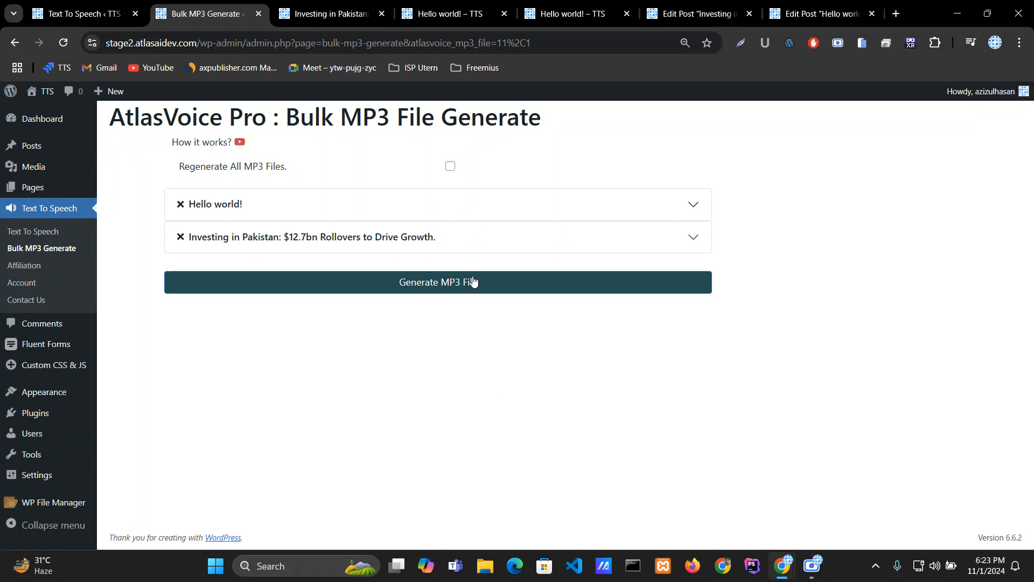
{"action": "left_click", "coordinate": [142, 7]}
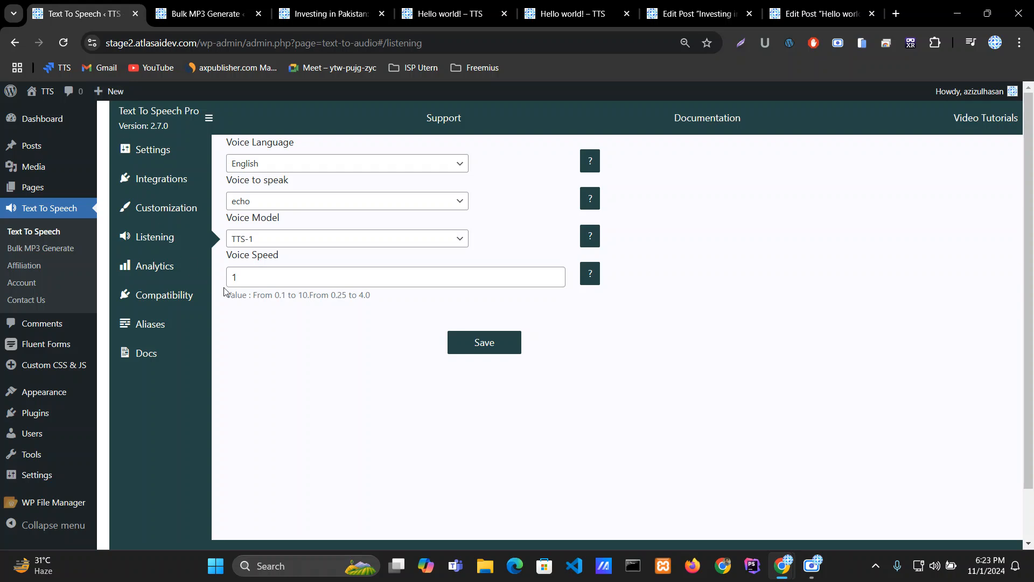
{"action": "left_click", "coordinate": [165, 213]}
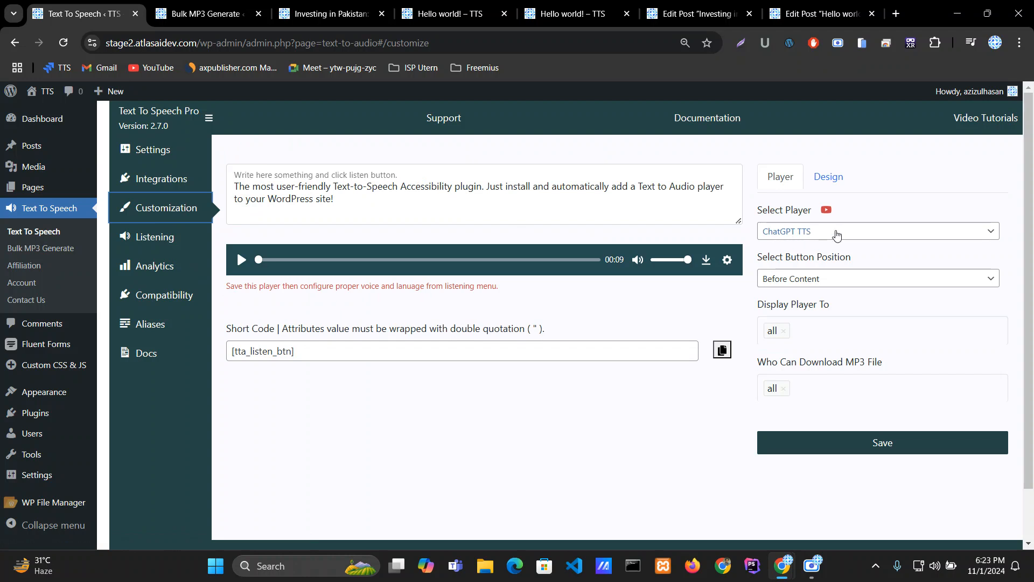
{"action": "left_click", "coordinate": [250, 4]}
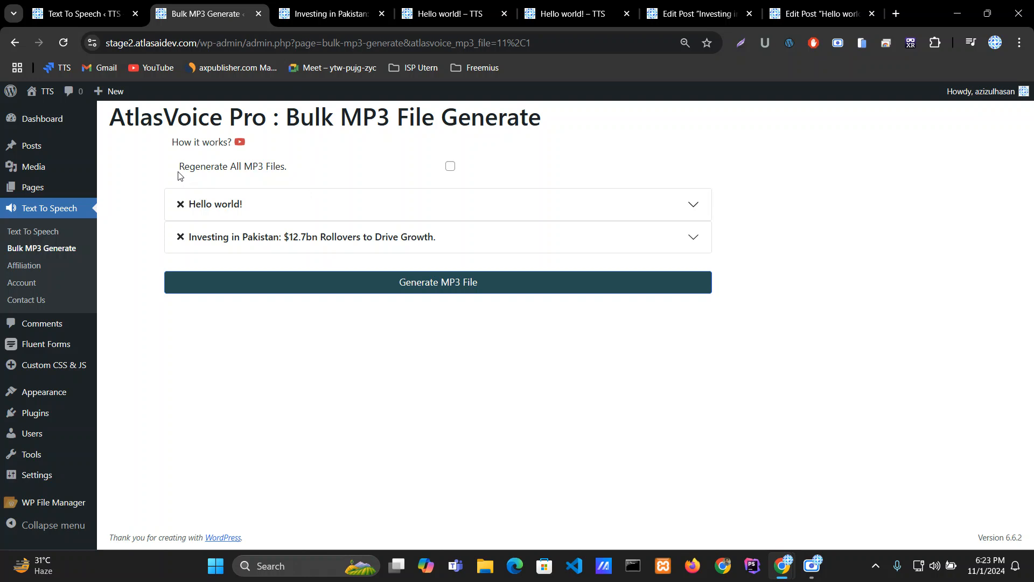
Step: Generate the MP3 files for the "Hello world!" and "Investing in Pakistan" posts, leaving Regenerate All MP3 Files off
{"action": "mouse_move", "coordinate": [180, 171]}
{"action": "left_mouse_down"}
{"action": "mouse_move", "coordinate": [305, 171]}
{"action": "mouse_move", "coordinate": [182, 169]}
{"action": "left_mouse_up"}
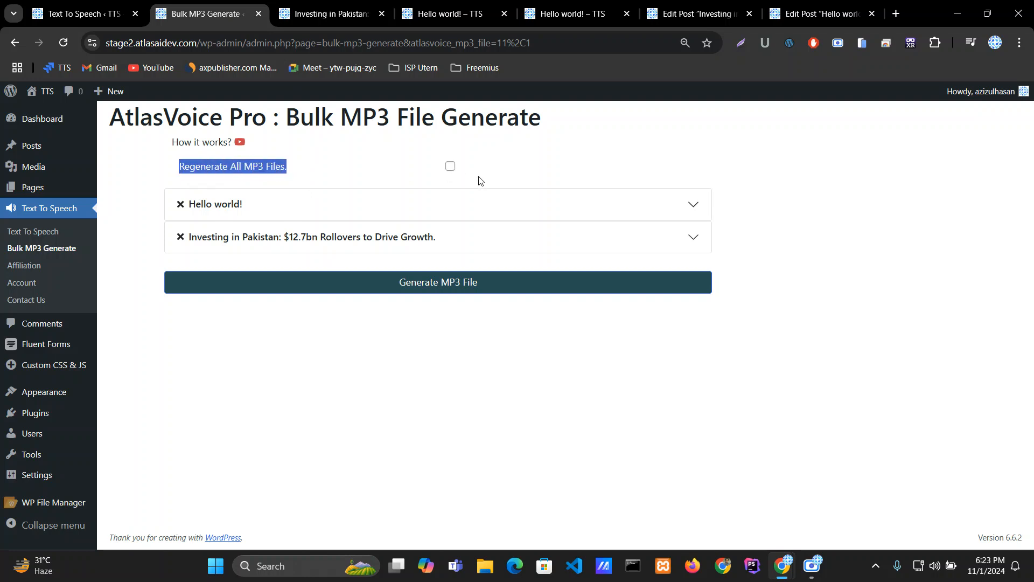
{"action": "left_click", "coordinate": [515, 173]}
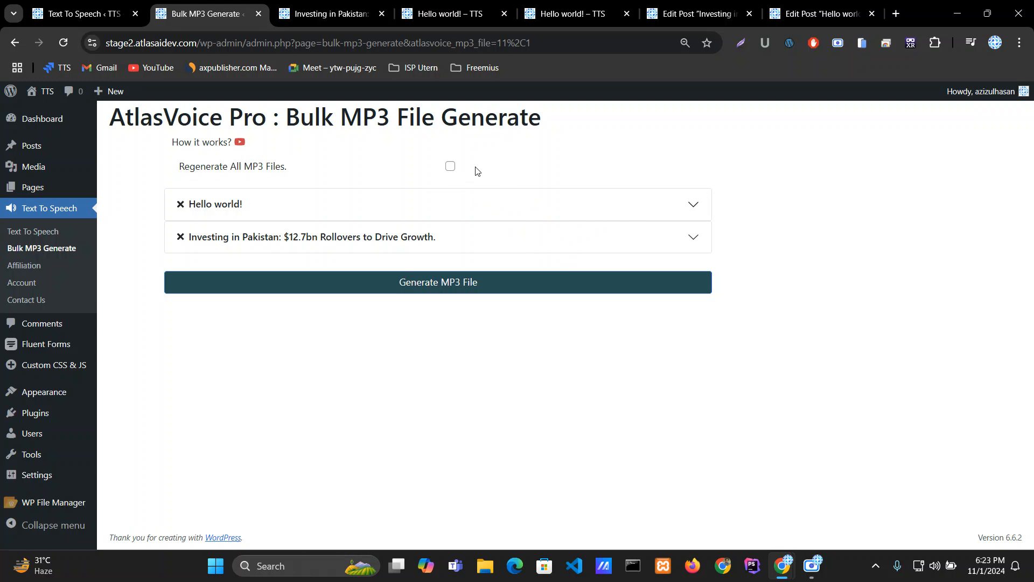
{"action": "left_click", "coordinate": [440, 288]}
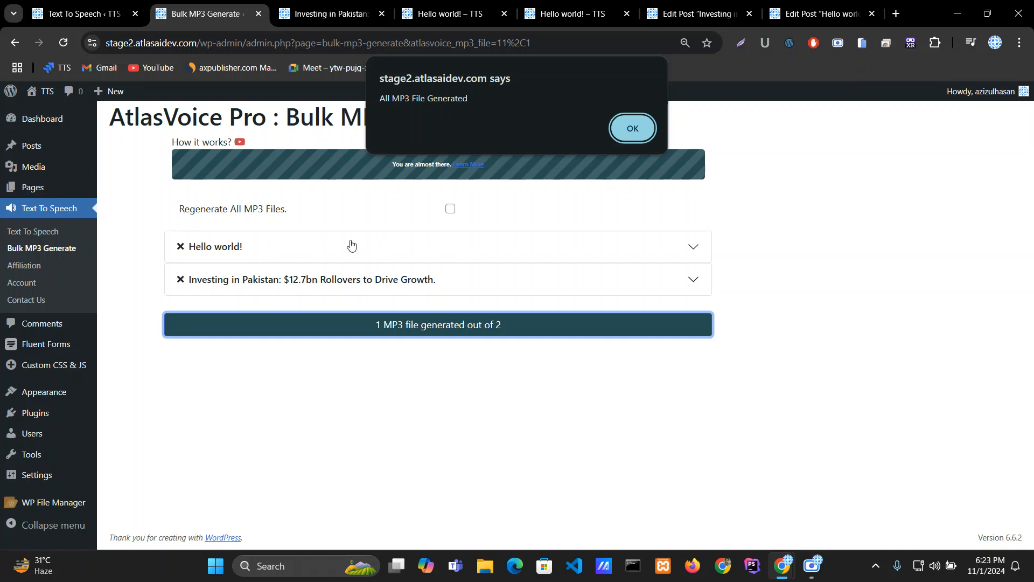
{"action": "left_click", "coordinate": [625, 128]}
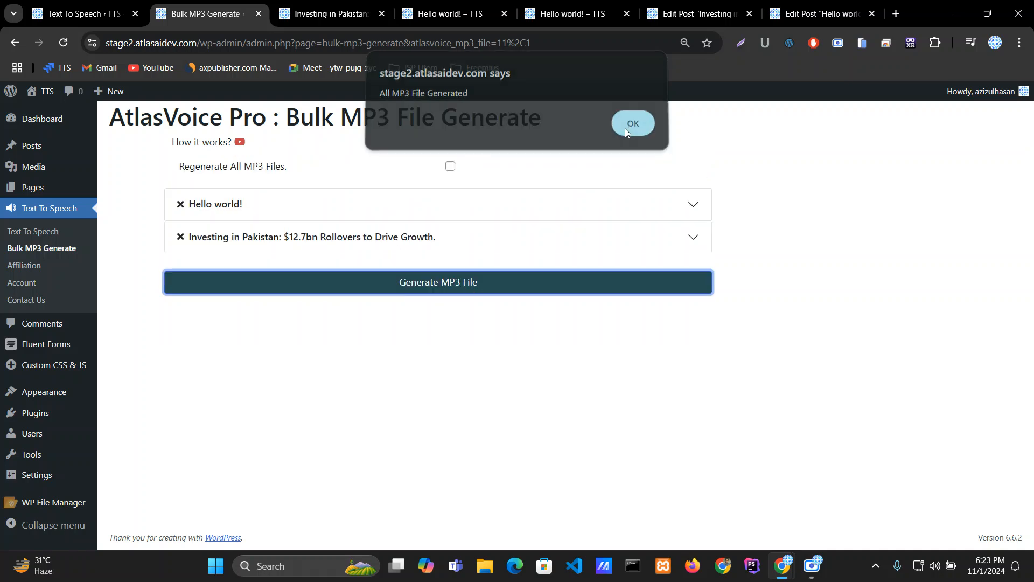
Step: Reload the "Investing in Pakistan" post and play the opening of its generated audio, checking it against the title before pausing
{"action": "left_click", "coordinate": [56, 44]}
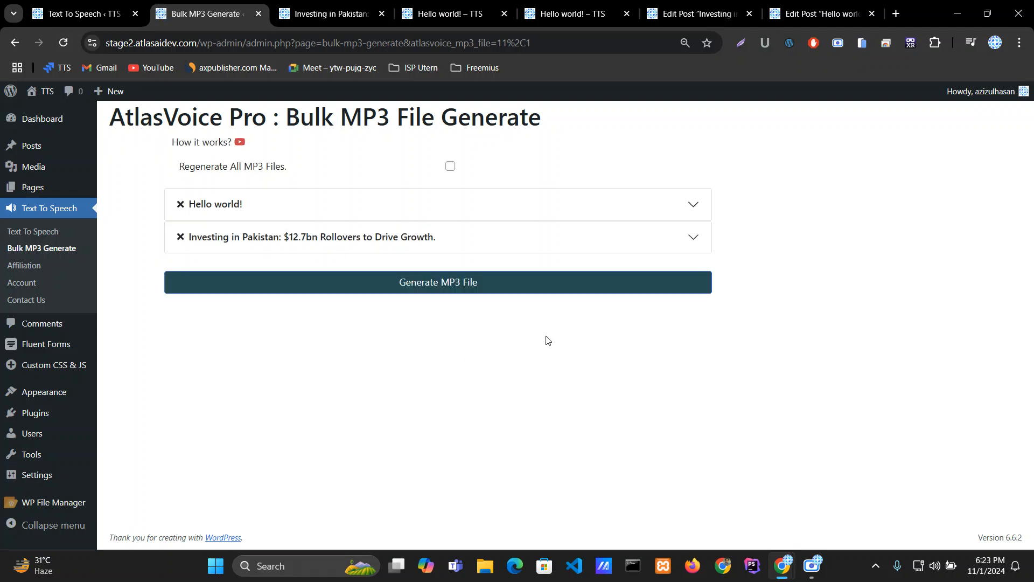
{"action": "left_click", "coordinate": [353, 9]}
{"action": "left_click", "coordinate": [66, 43]}
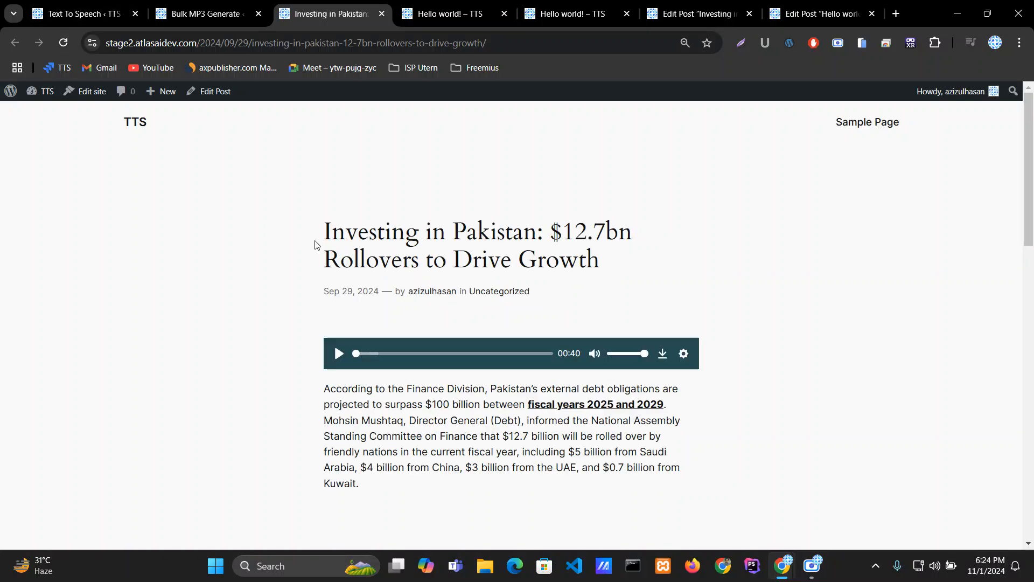
{"action": "left_click", "coordinate": [339, 353]}
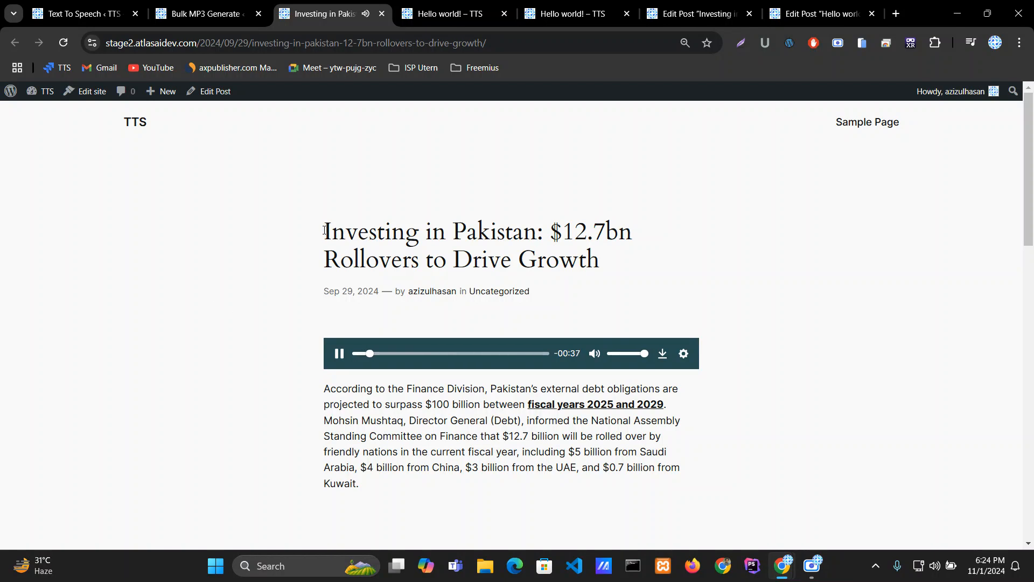
{"action": "left_click_drag", "start_coordinate": [325, 226], "coordinate": [632, 268]}
{"action": "left_click", "coordinate": [630, 268]}
{"action": "left_click", "coordinate": [339, 355]}
Step: Reload the "Hello world!" post and play its generated audio to the end, checking it against the post's title and text
{"action": "left_click", "coordinate": [458, 13]}
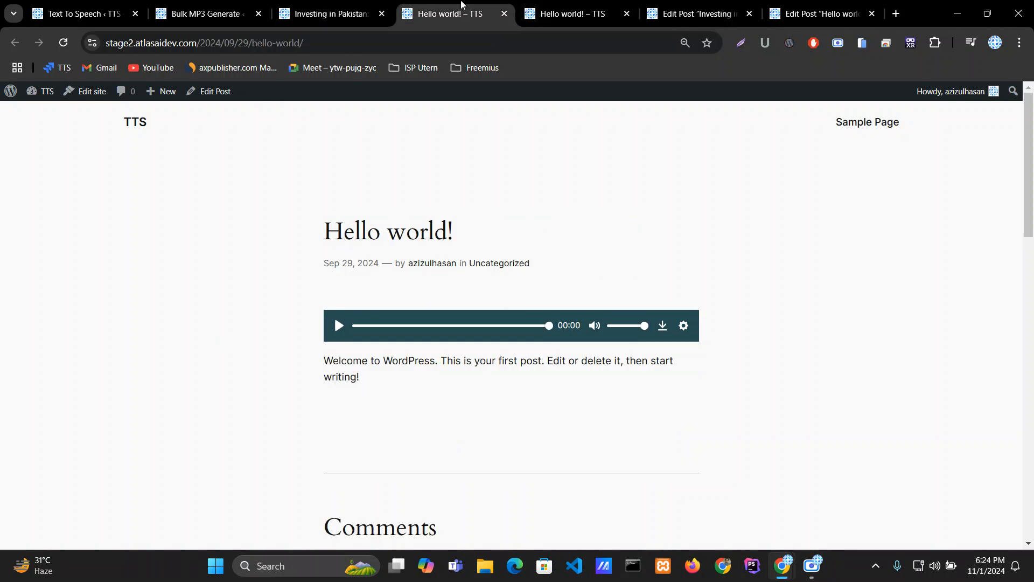
{"action": "left_click", "coordinate": [71, 42]}
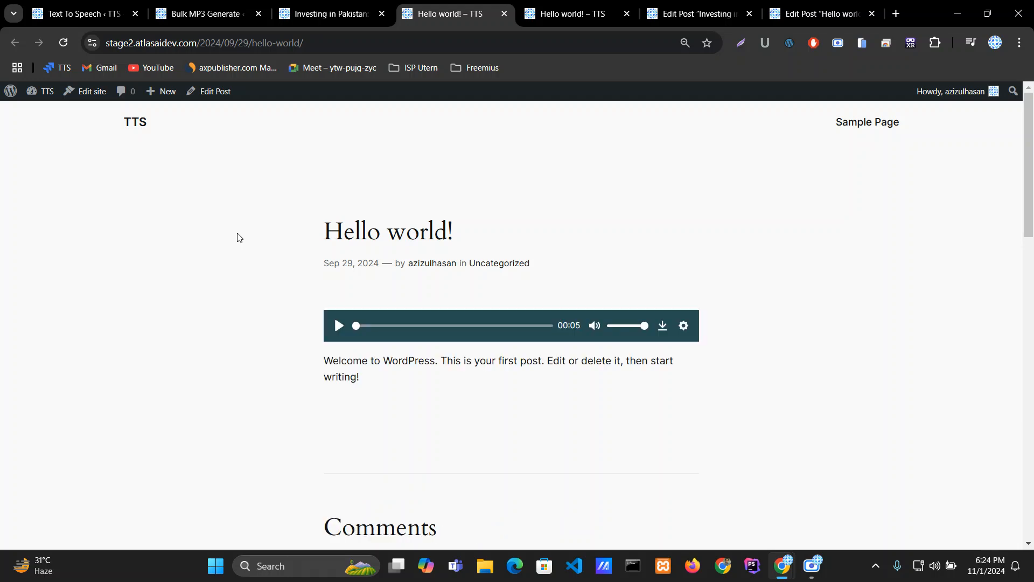
{"action": "left_click", "coordinate": [338, 325]}
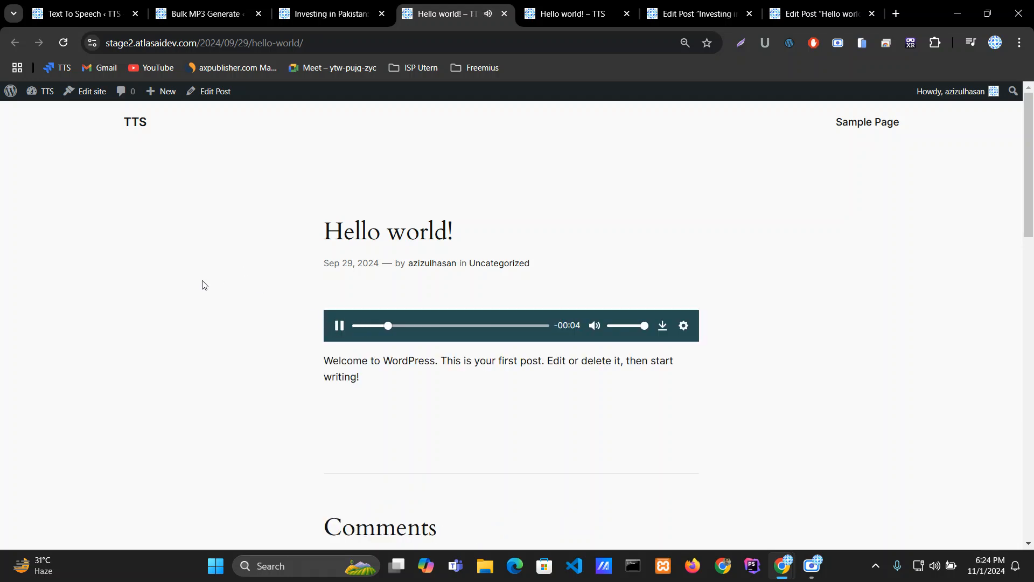
{"action": "left_click", "coordinate": [340, 327]}
{"action": "left_click", "coordinate": [340, 327]}
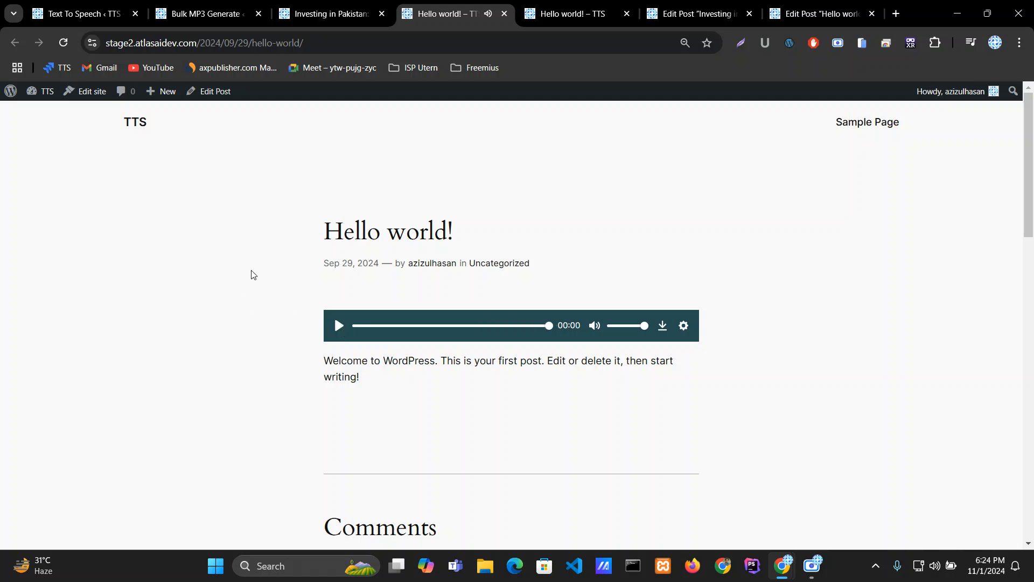
{"action": "left_click_drag", "start_coordinate": [266, 226], "coordinate": [520, 226]}
{"action": "left_click", "coordinate": [196, 250]}
{"action": "left_click", "coordinate": [226, 11]}
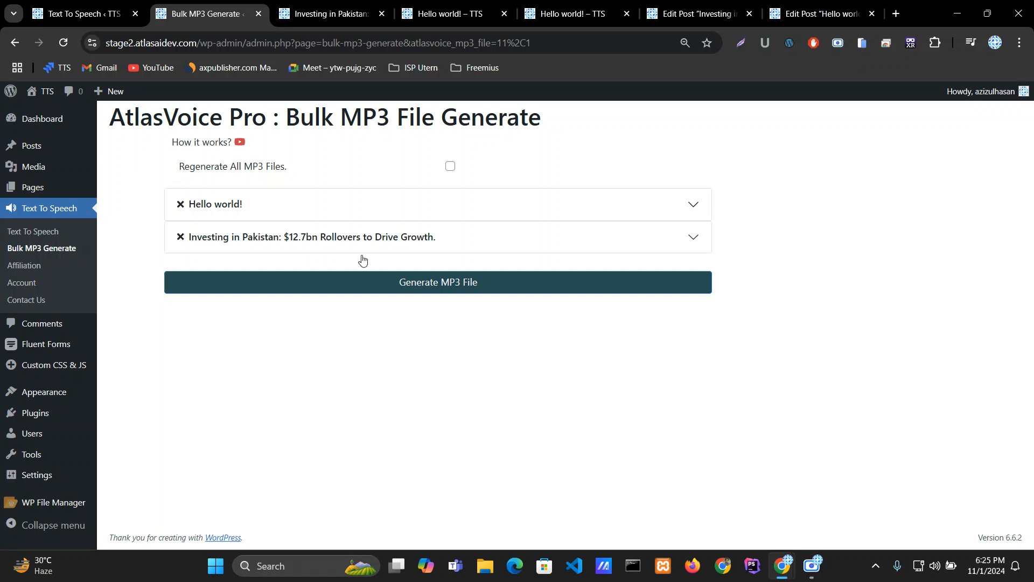
{"action": "left_click", "coordinate": [816, 571]}
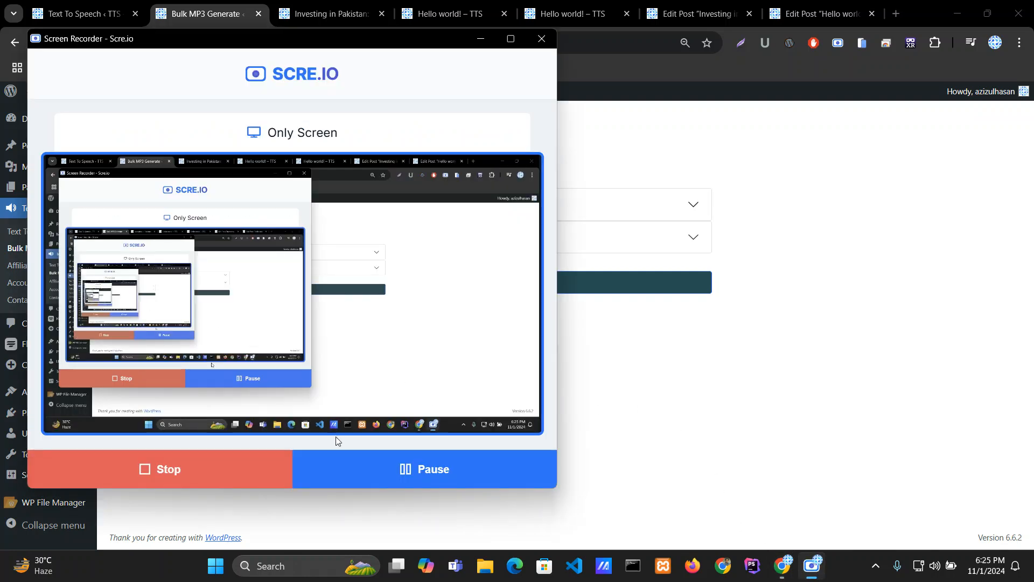